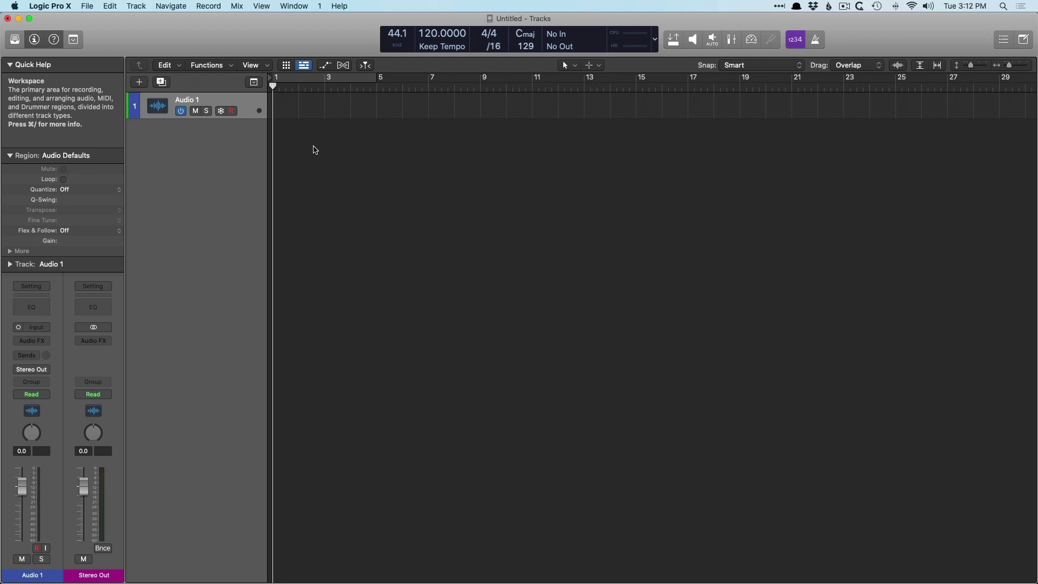
# - Drag six audio files from the Finder Media folder into Logic as new tracks, then zoom out
pyautogui.press('super+Tab')
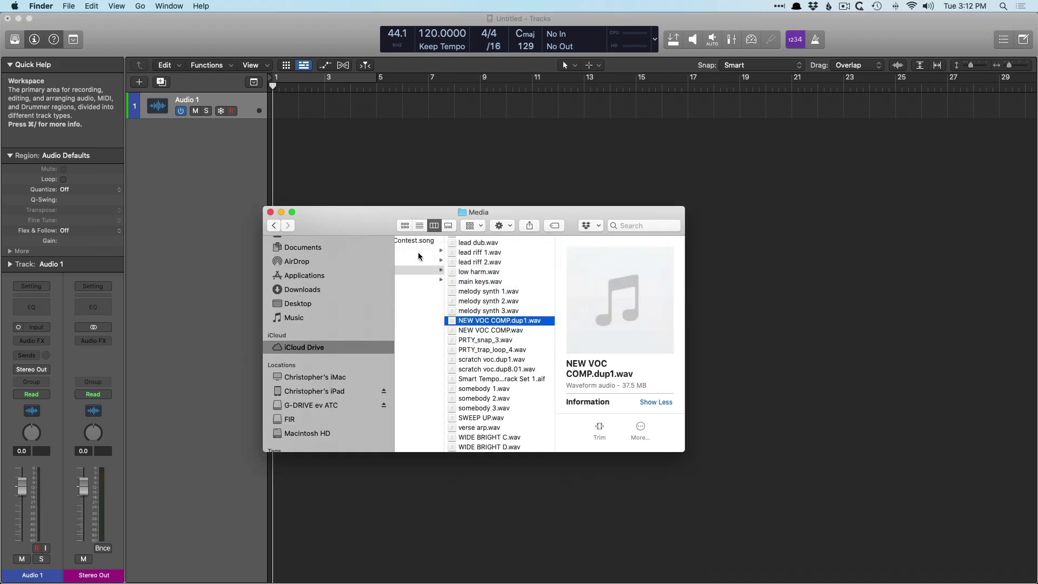
pyautogui.keyDown('shift'); pyautogui.click(491, 370); pyautogui.keyUp('shift')
pyautogui.moveTo(370, 226); pyautogui.dragTo(594, 345)
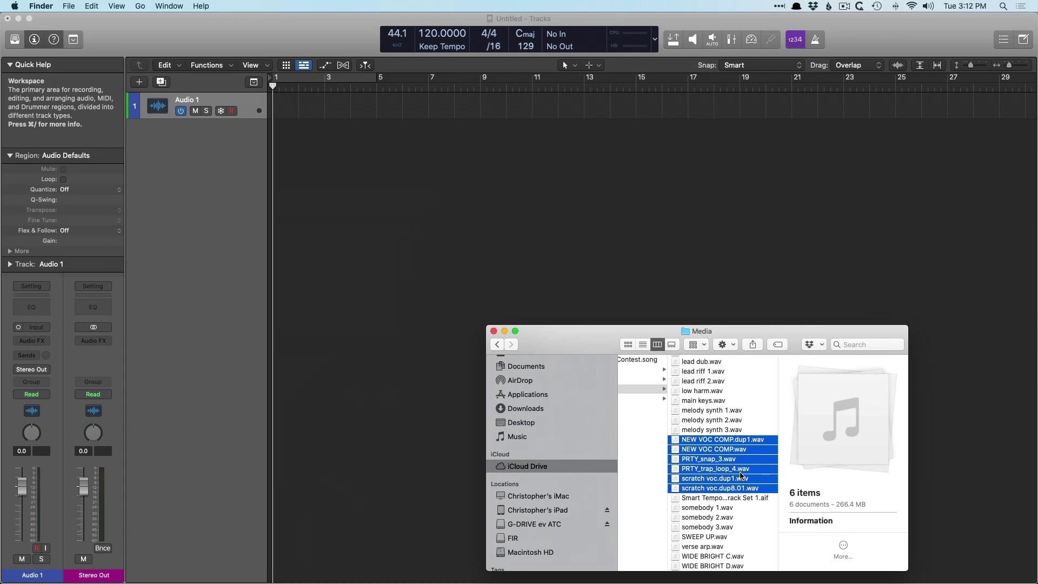
pyautogui.moveTo(741, 475); pyautogui.dragTo(276, 175)
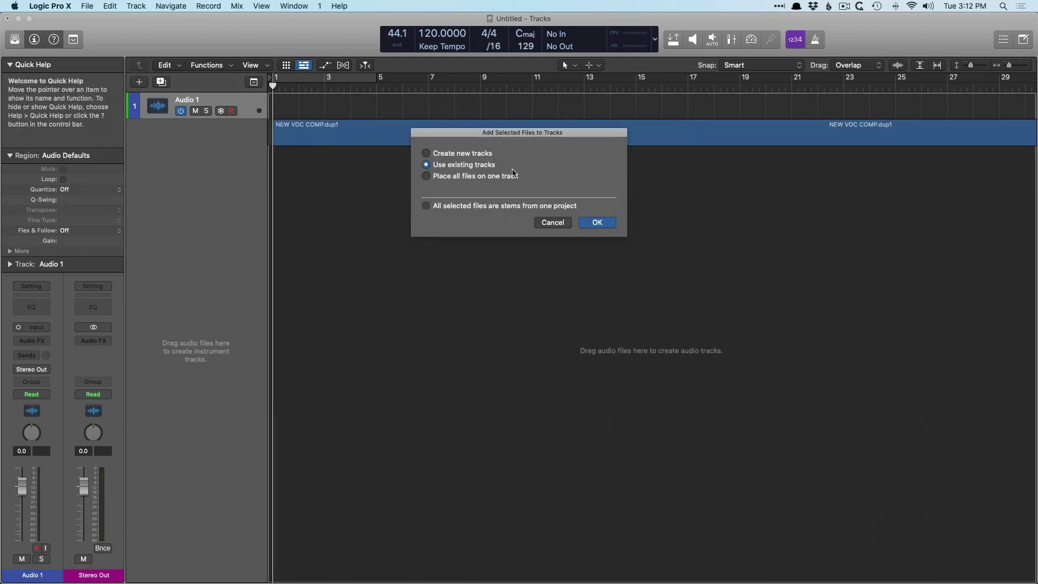
pyautogui.click(487, 155)
pyautogui.click(594, 223)
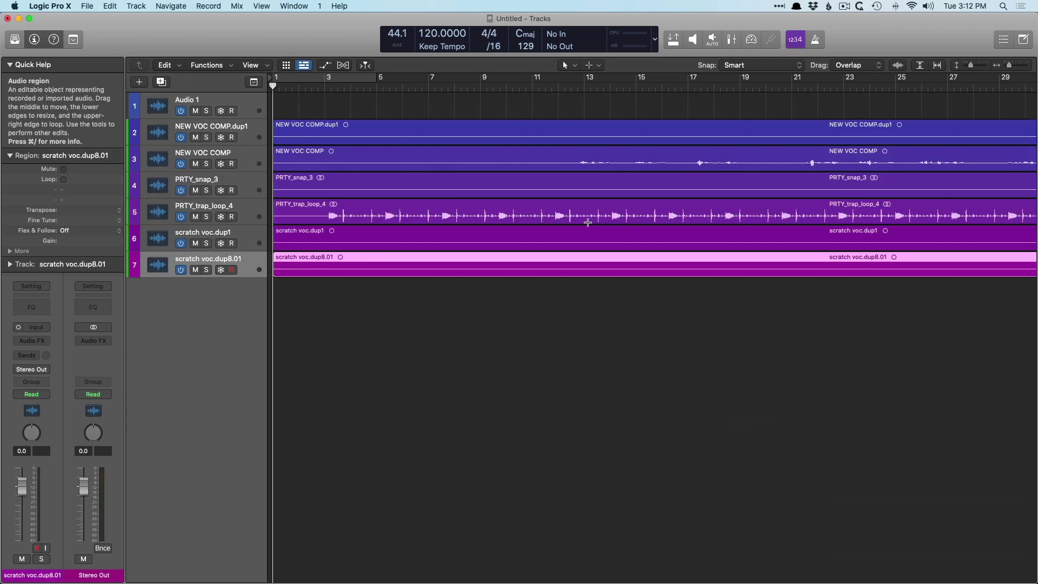
pyautogui.press('super+Left')
pyautogui.press('super+Left')
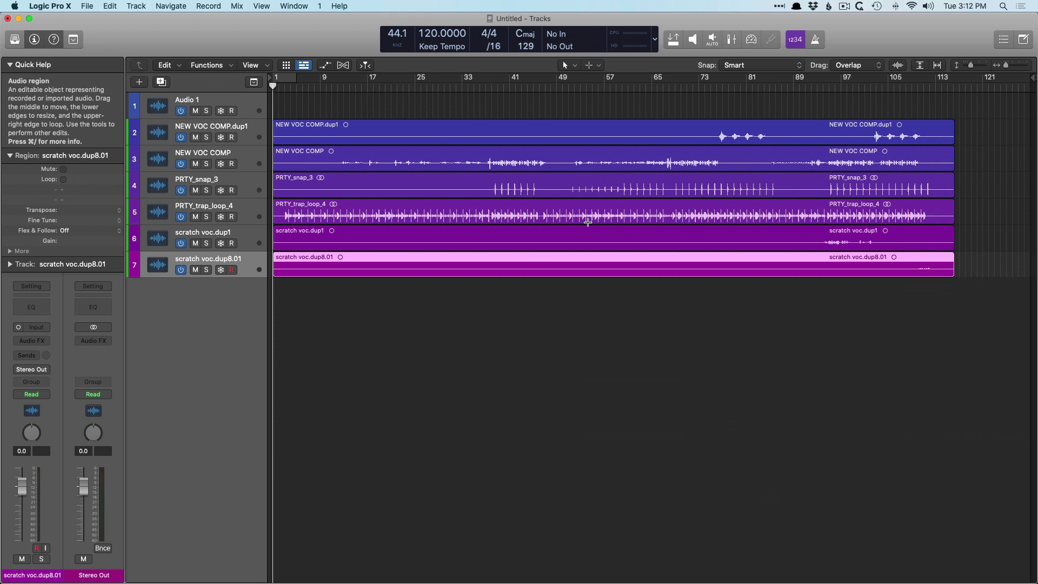
# - Move the PRTY_trap_loop_4 region to a new track, then undo it and remove the empty Audio 8 track
pyautogui.click(251, 210)
pyautogui.moveTo(360, 209); pyautogui.dragTo(354, 351)
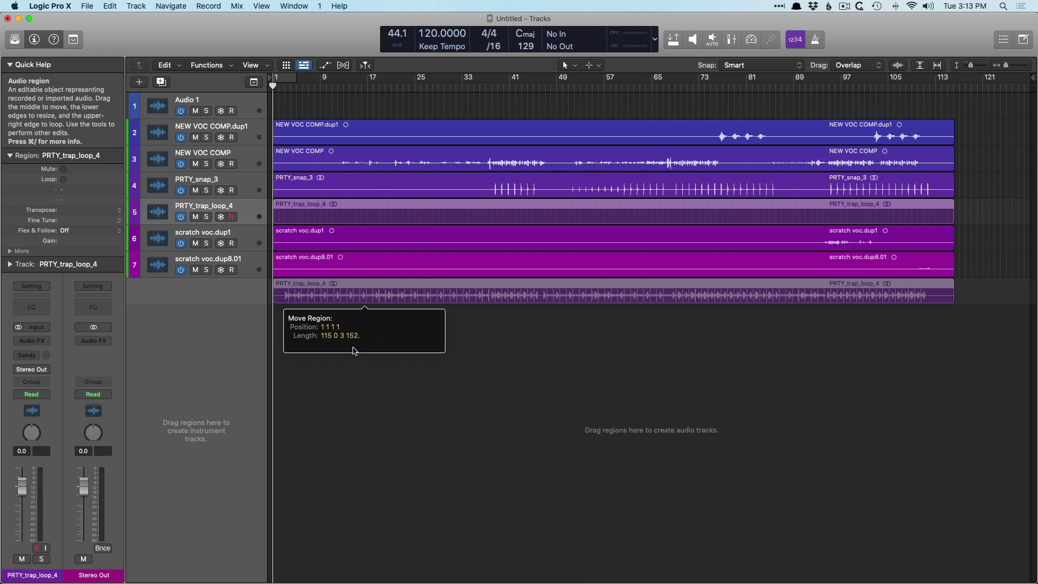
pyautogui.moveTo(354, 351); pyautogui.dragTo(353, 349)
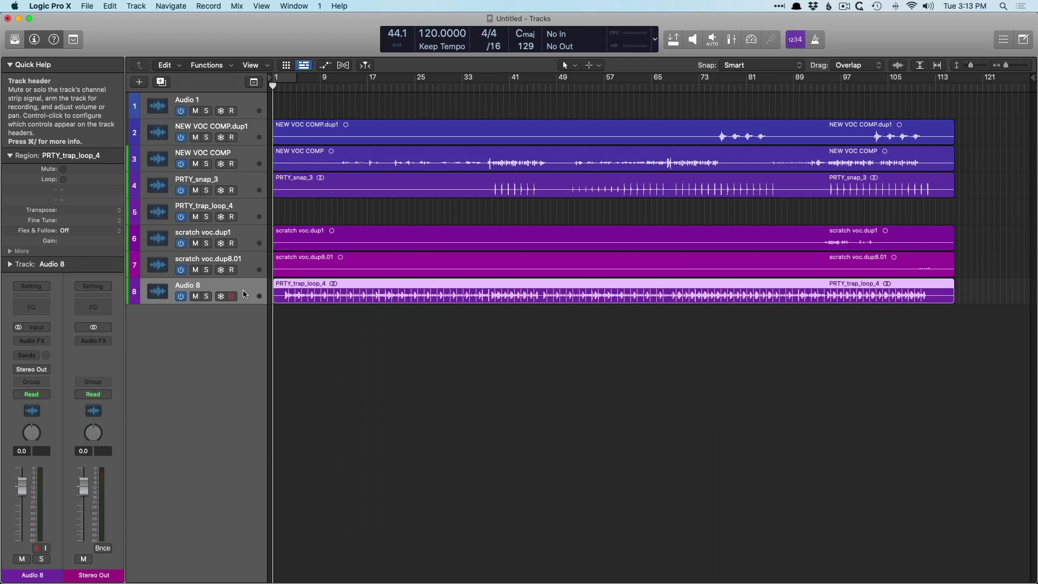
pyautogui.press('super+z')
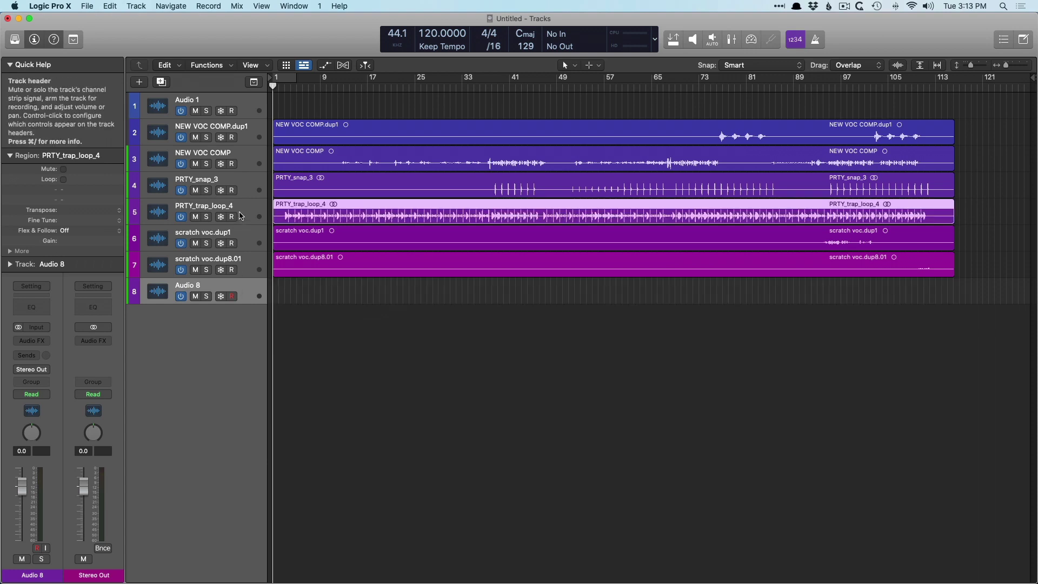
pyautogui.press('super+z')
# - Add a Channel EQ and a Compressor to the PRTY_trap_loop_4 channel strip
pyautogui.click(31, 307)
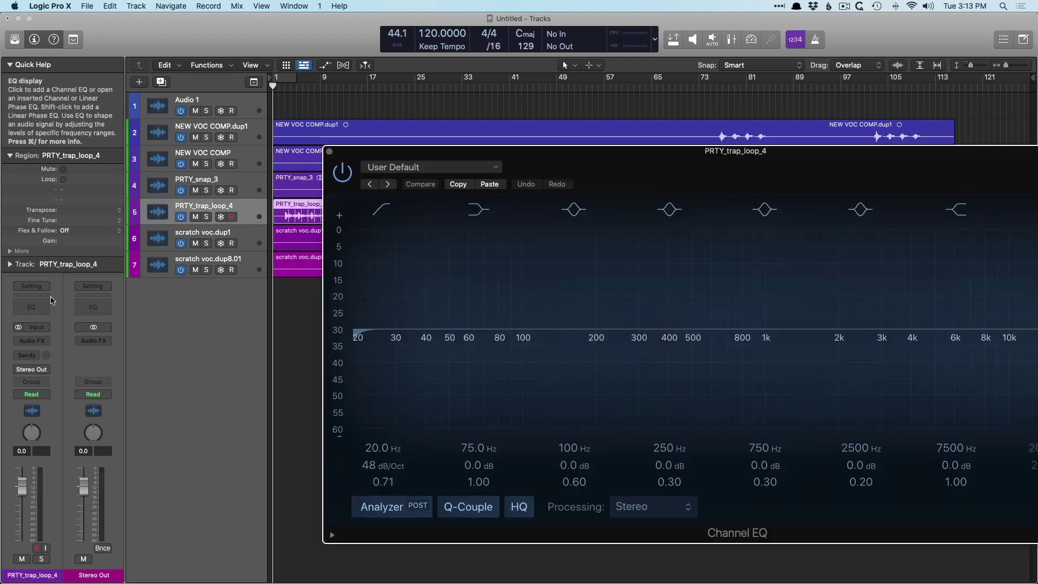
pyautogui.click(329, 151)
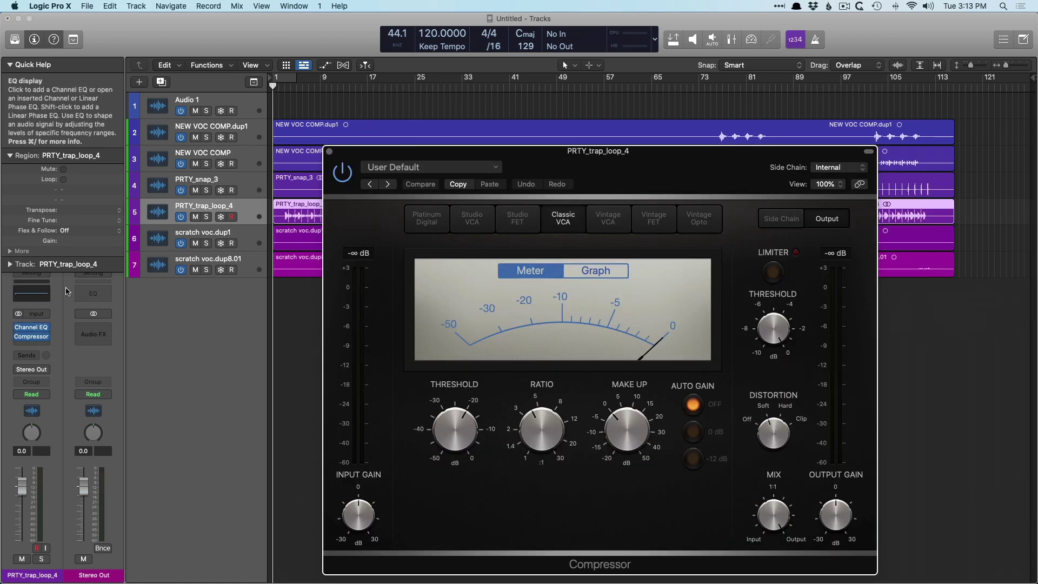
pyautogui.click(329, 151)
# - Undo further attempts to move and copy PRTY_trap_loop_4 onto a new track
pyautogui.moveTo(391, 209); pyautogui.dragTo(391, 292)
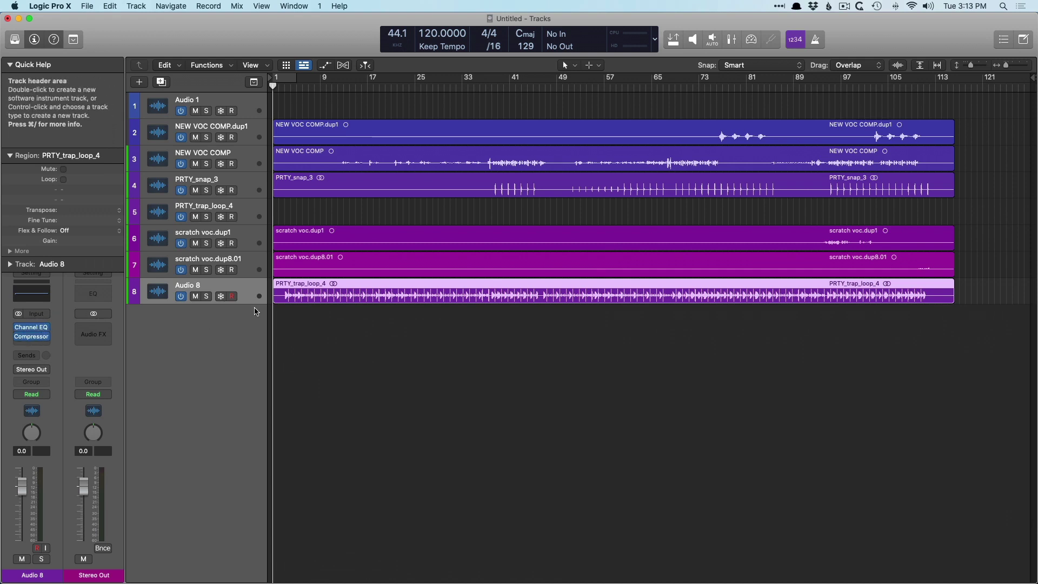
pyautogui.press('super+z')
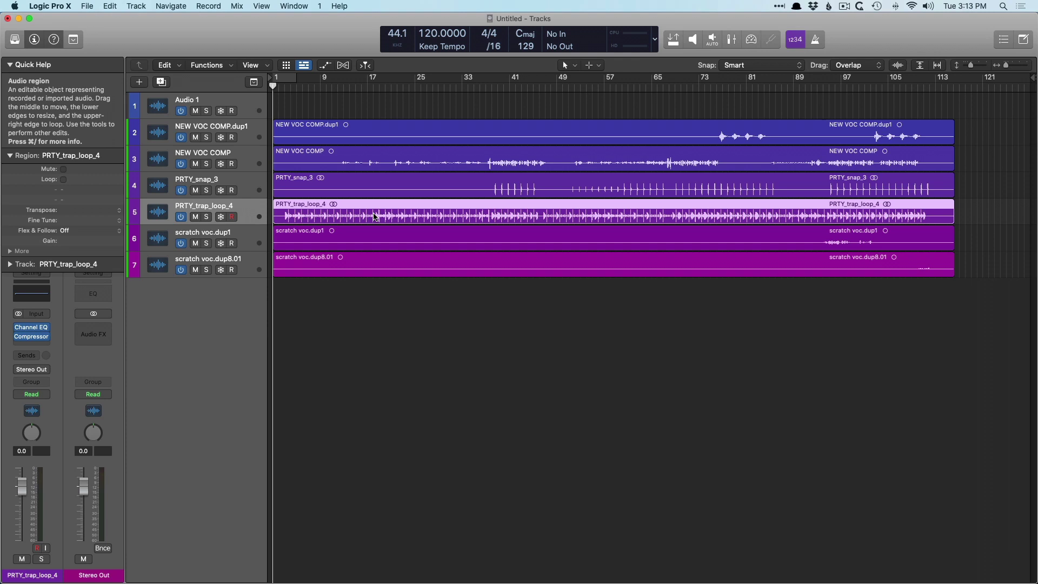
pyautogui.moveTo(379, 209); pyautogui.dragTo(372, 324)
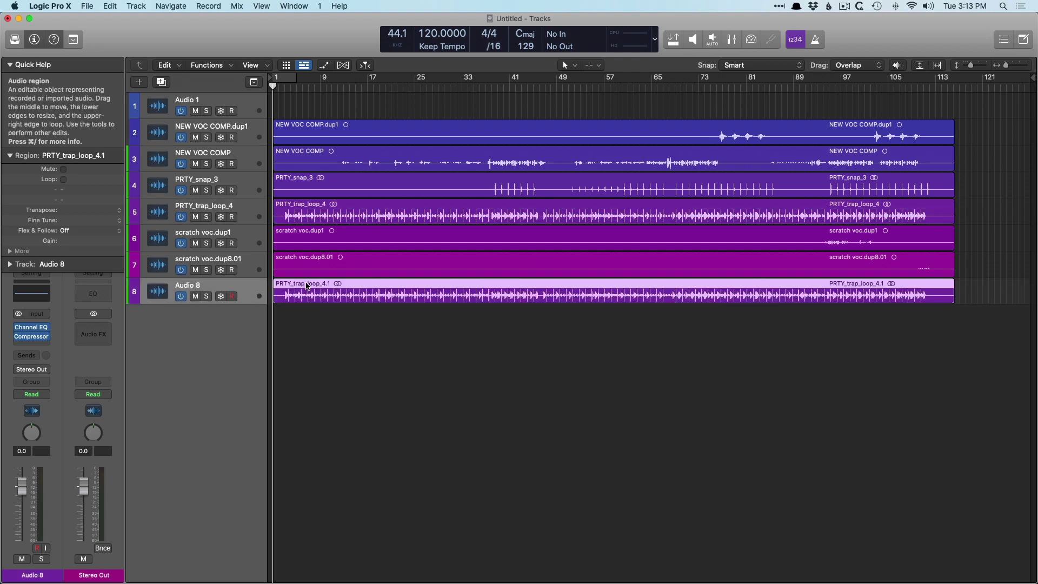
pyautogui.press('super+z')
pyautogui.press('super+z')
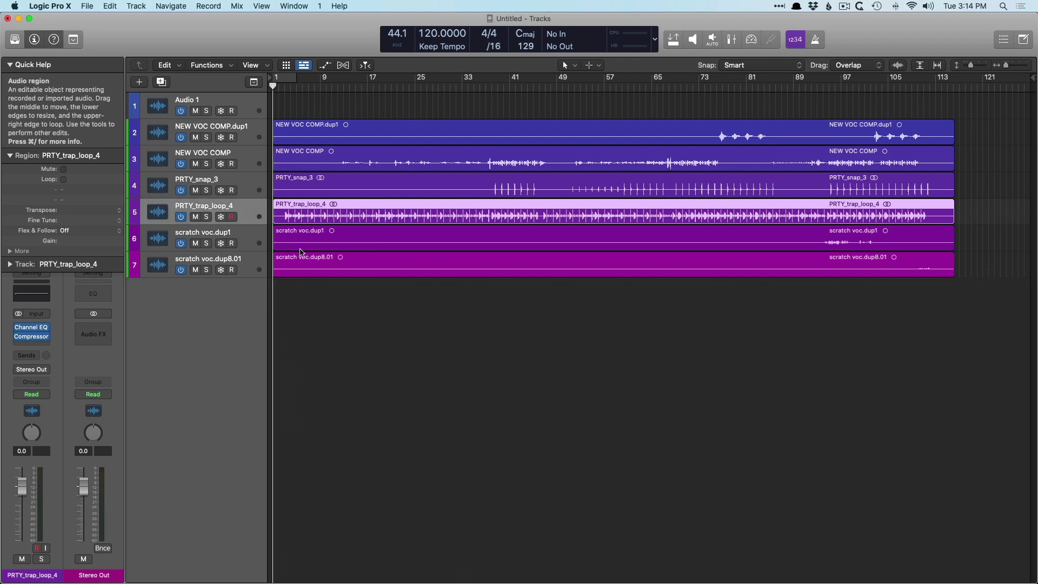
# - Split bars 38–45 of PRTY_snap_3 into their own region, PRTY_snap_3.3
pyautogui.moveTo(481, 163); pyautogui.dragTo(592, 216)
pyautogui.moveTo(394, 364); pyautogui.dragTo(701, 379)
pyautogui.click(620, 308)
pyautogui.keyDown('ctrl'); pyautogui.keyDown('alt'); pyautogui.click(580, 305); pyautogui.keyUp('alt'); pyautogui.keyUp('ctrl')
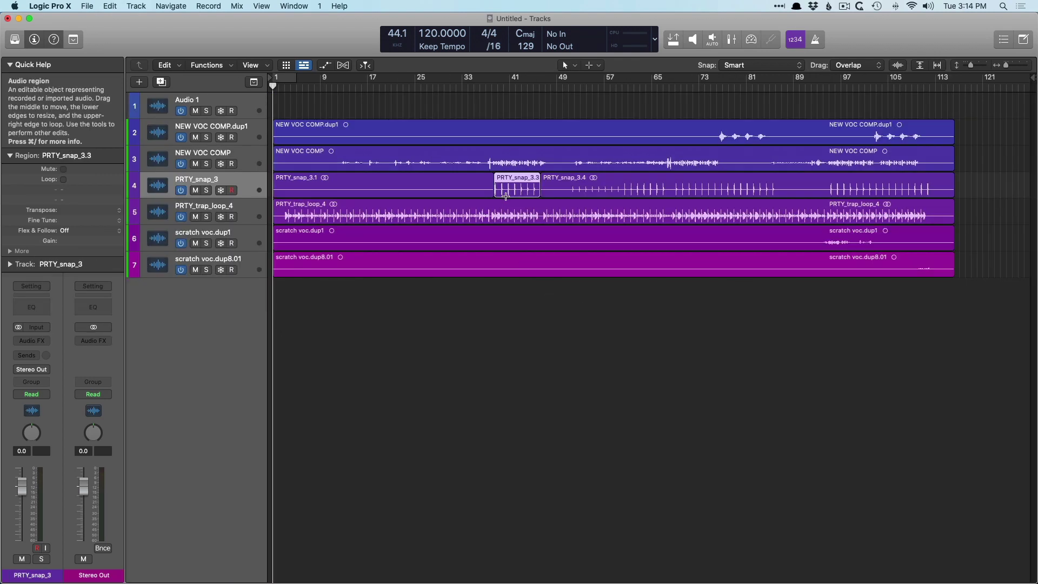
# - Drag PRTY_snap_3.3 below the tracks to build a new sliced Quick Sampler instrument track
pyautogui.moveTo(519, 185); pyautogui.dragTo(241, 346)
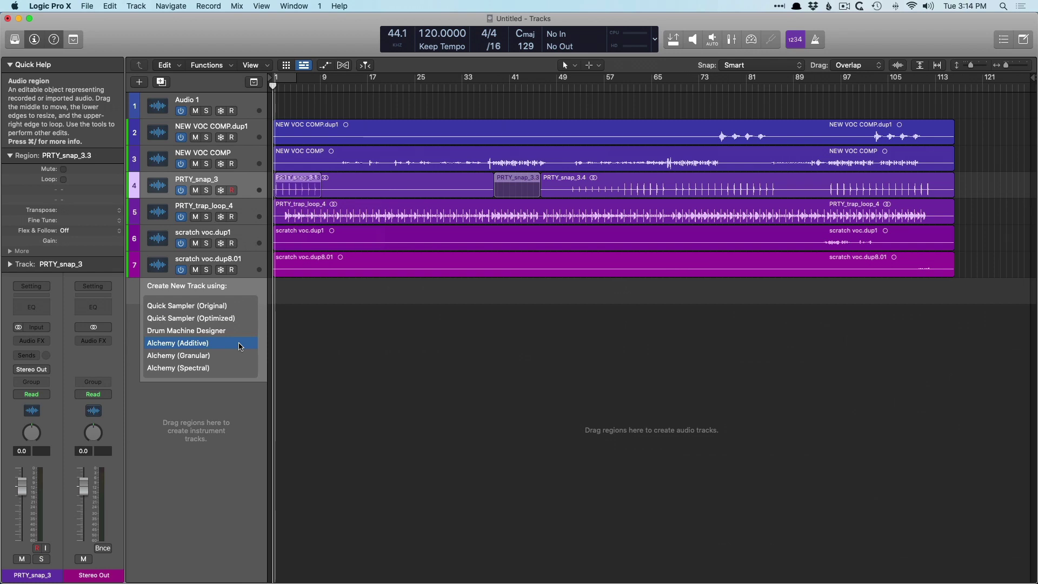
pyautogui.moveTo(241, 347)
pyautogui.mouseDown()
pyautogui.moveTo(247, 320)
pyautogui.moveTo(237, 370)
pyautogui.moveTo(234, 327)
pyautogui.mouseUp()
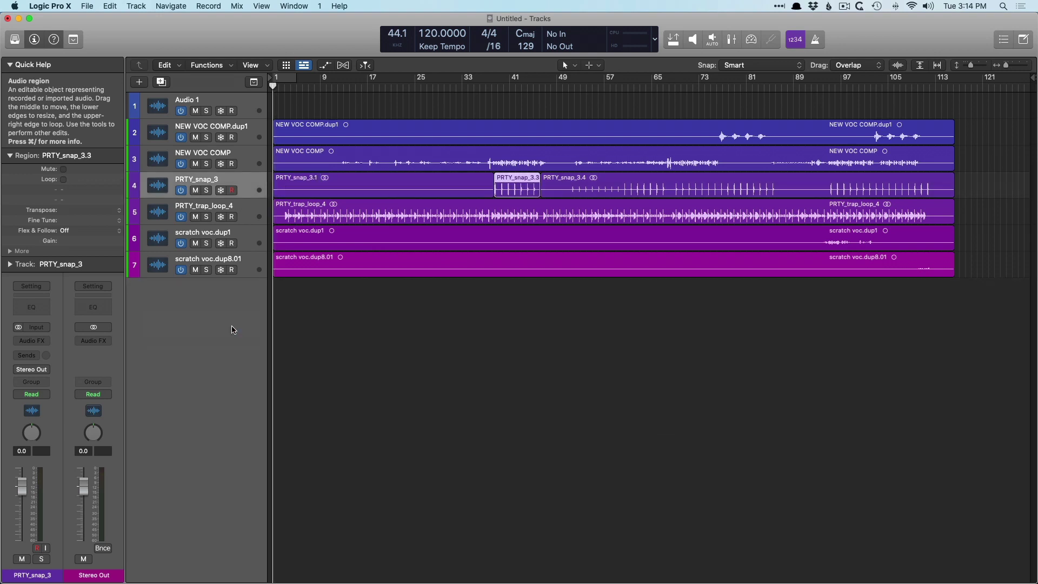
pyautogui.press('Return')
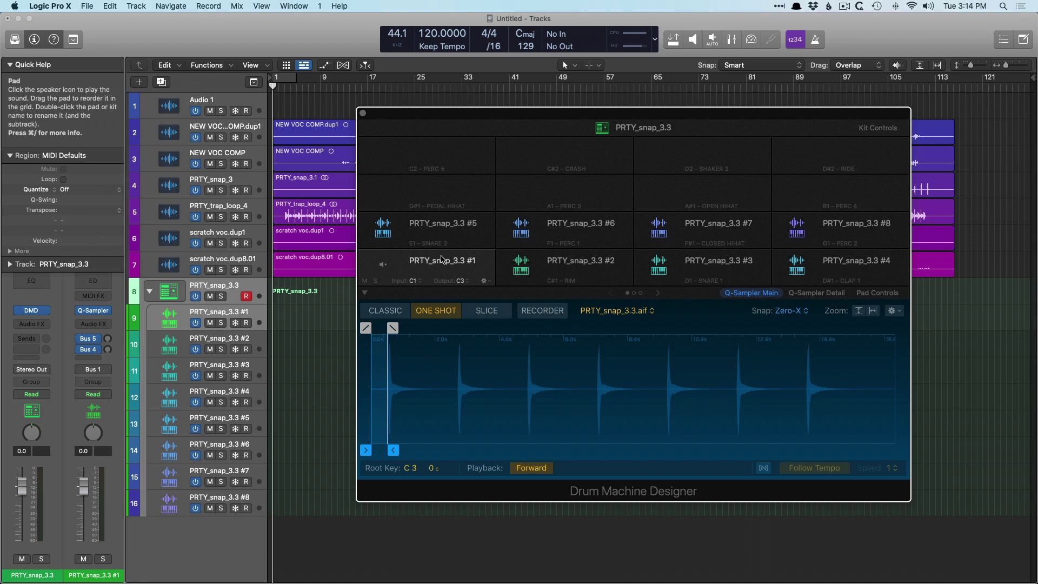
# - Audition the slices on Drum Machine Designer pads #1 through #8, ending on pad #3
pyautogui.click(522, 266)
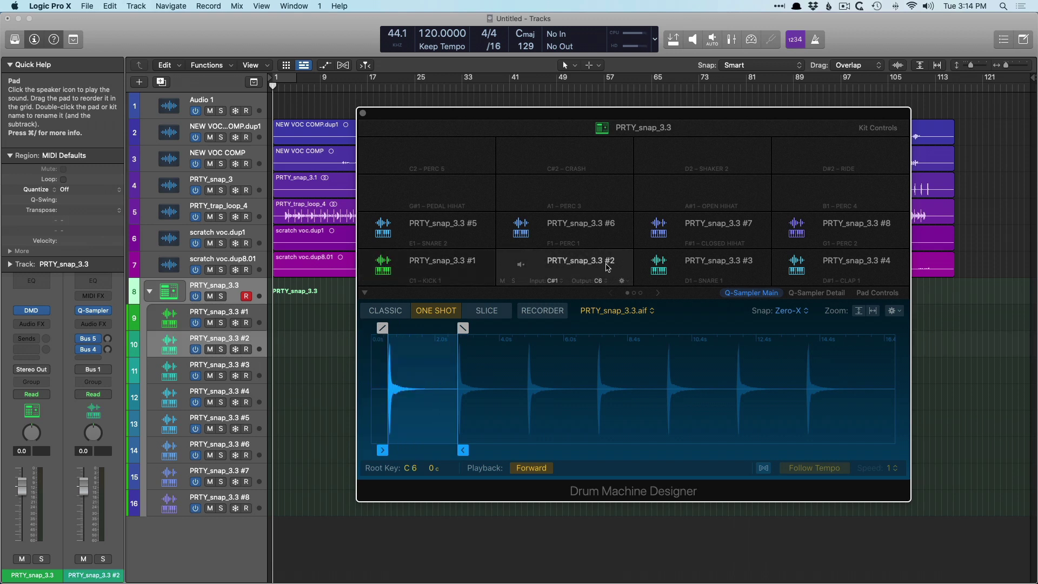
pyautogui.click(703, 262)
pyautogui.click(841, 262)
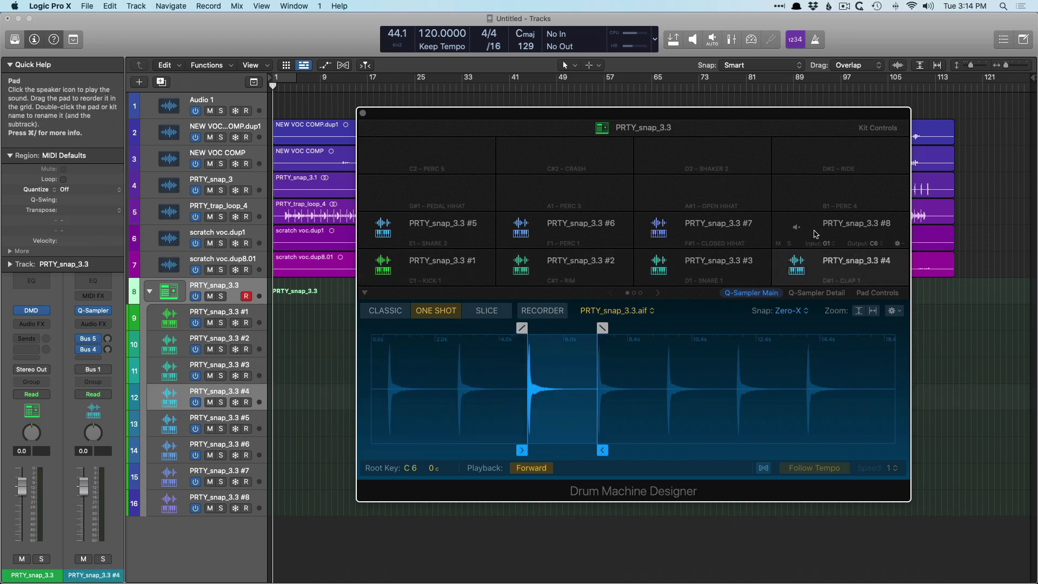
pyautogui.click(840, 224)
pyautogui.click(704, 224)
pyautogui.click(565, 220)
pyautogui.click(433, 264)
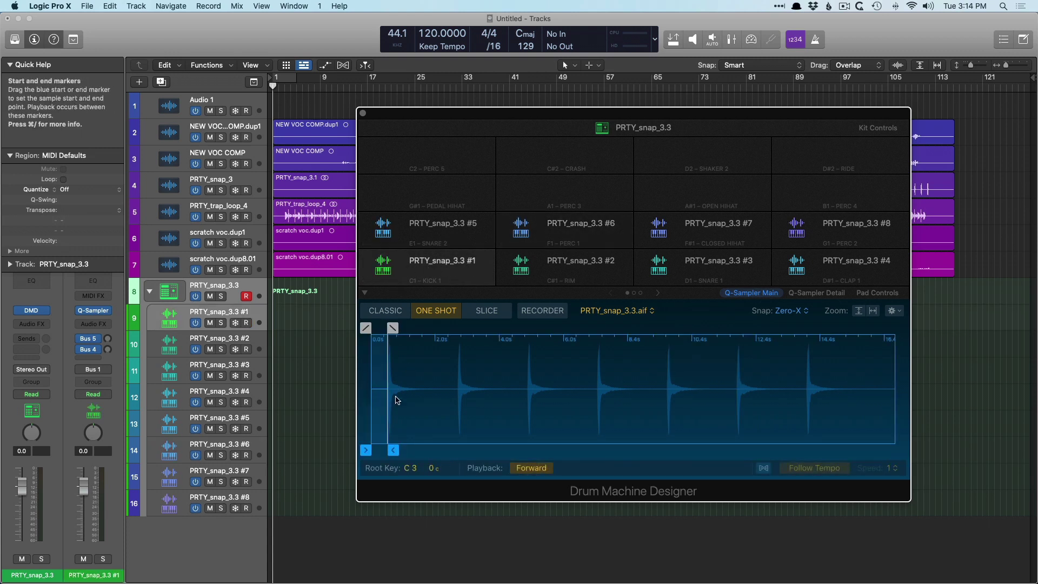
pyautogui.click(533, 267)
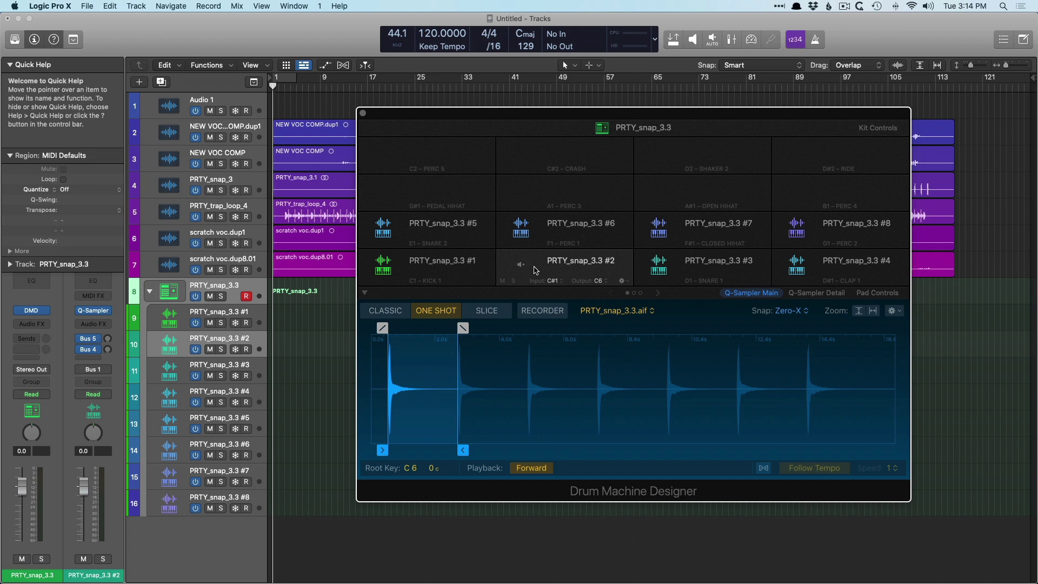
pyautogui.click(535, 270)
pyautogui.click(653, 270)
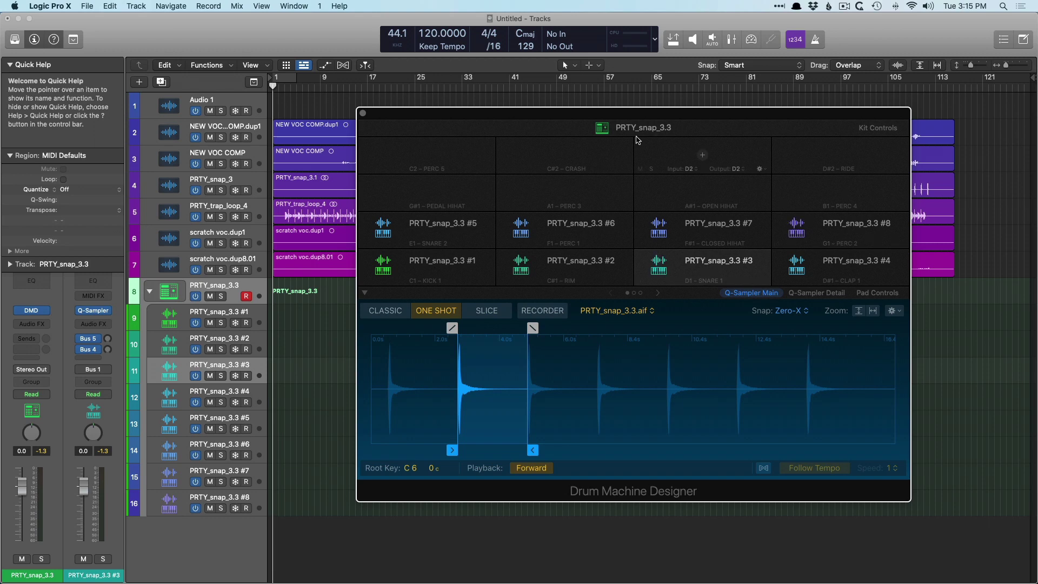
# - Add the full PRTY_snap_3.3 region as a ninth drum pad, close the kit, select PRTY_trap_loop_4
pyautogui.moveTo(642, 119); pyautogui.dragTo(916, 139)
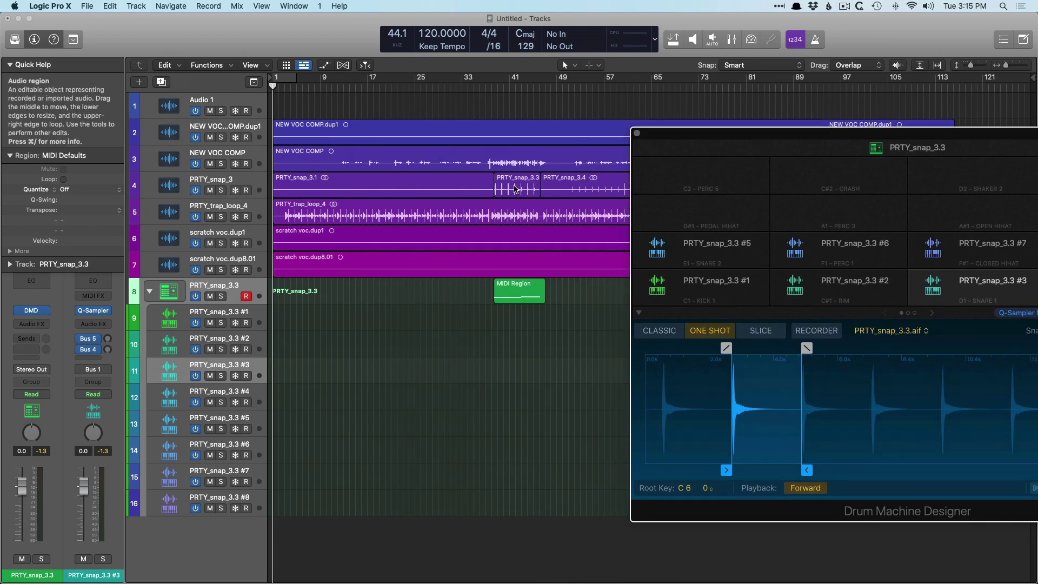
pyautogui.moveTo(516, 179); pyautogui.dragTo(703, 214)
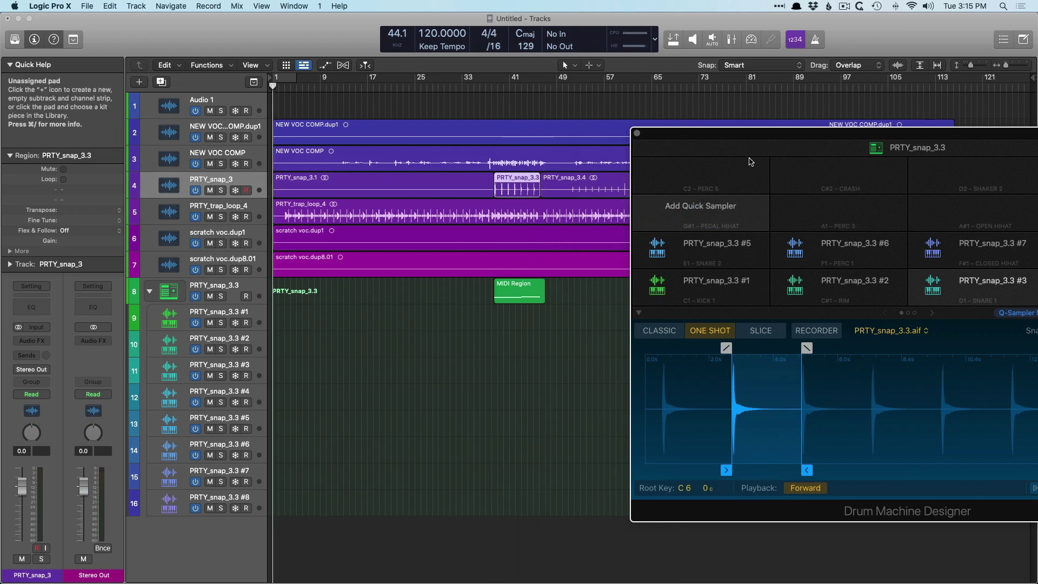
pyautogui.moveTo(771, 140); pyautogui.dragTo(640, 152)
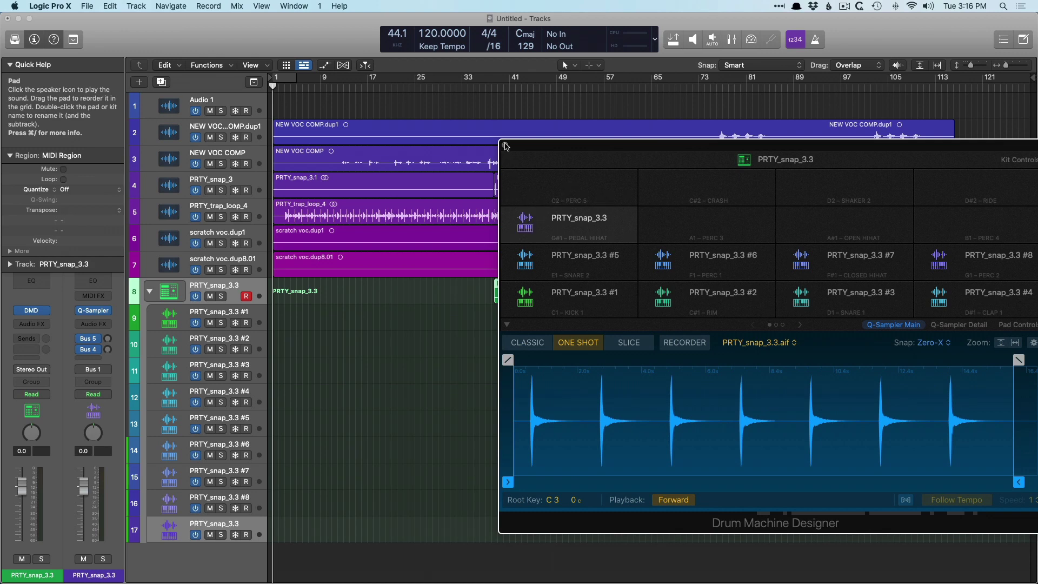
pyautogui.click(505, 145)
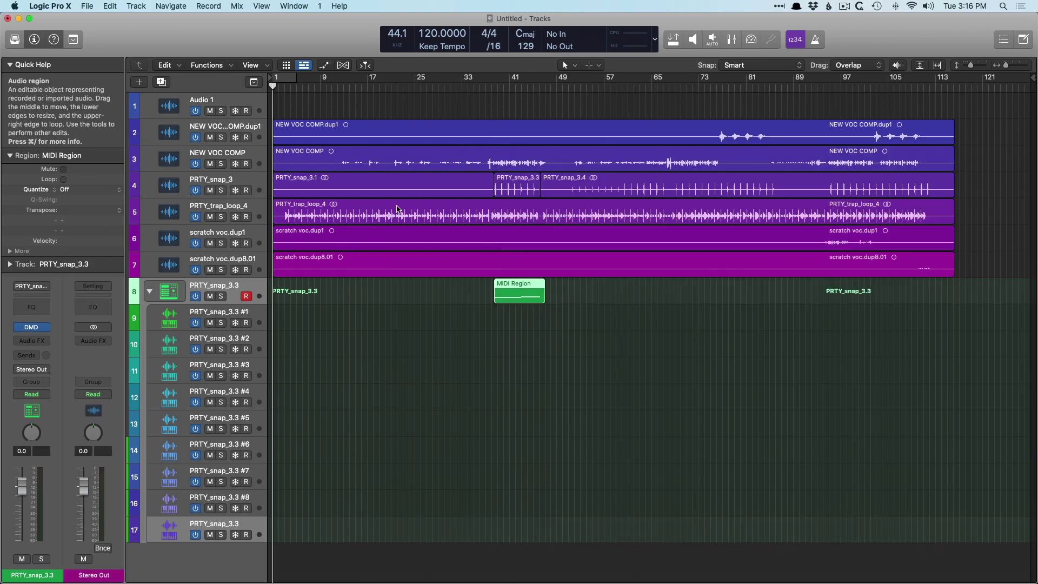
pyautogui.click(396, 214)
pyautogui.moveTo(267, 250); pyautogui.dragTo(329, 190)
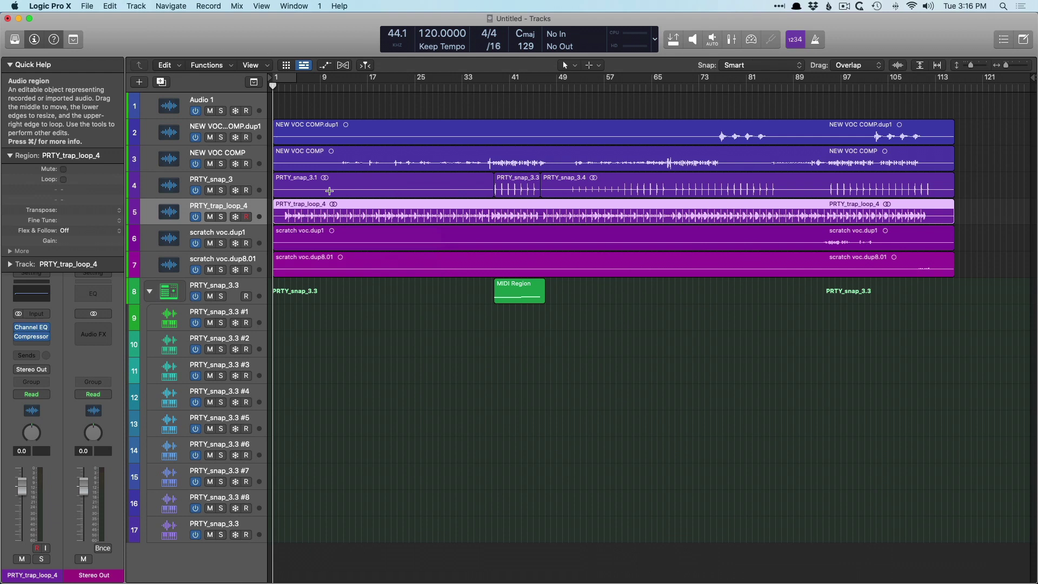
# - Drop the nine 12-8 Acoustic Strum and Afro Cuban Conga loops onto a new Sampler (Optimized Map) track
pyautogui.press('o')
pyautogui.click(865, 262)
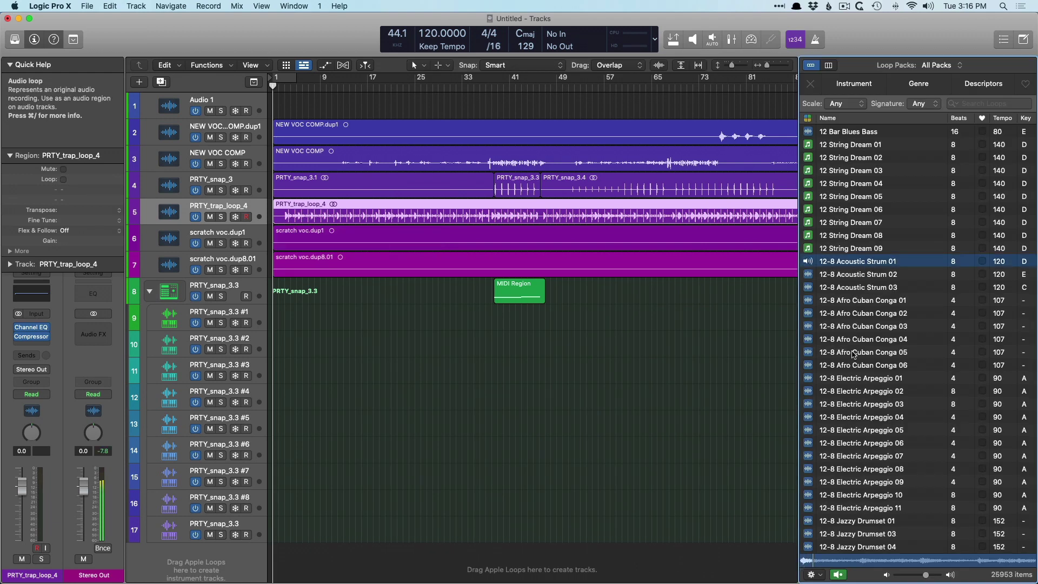
pyautogui.keyDown('shift'); pyautogui.click(854, 365); pyautogui.keyUp('shift')
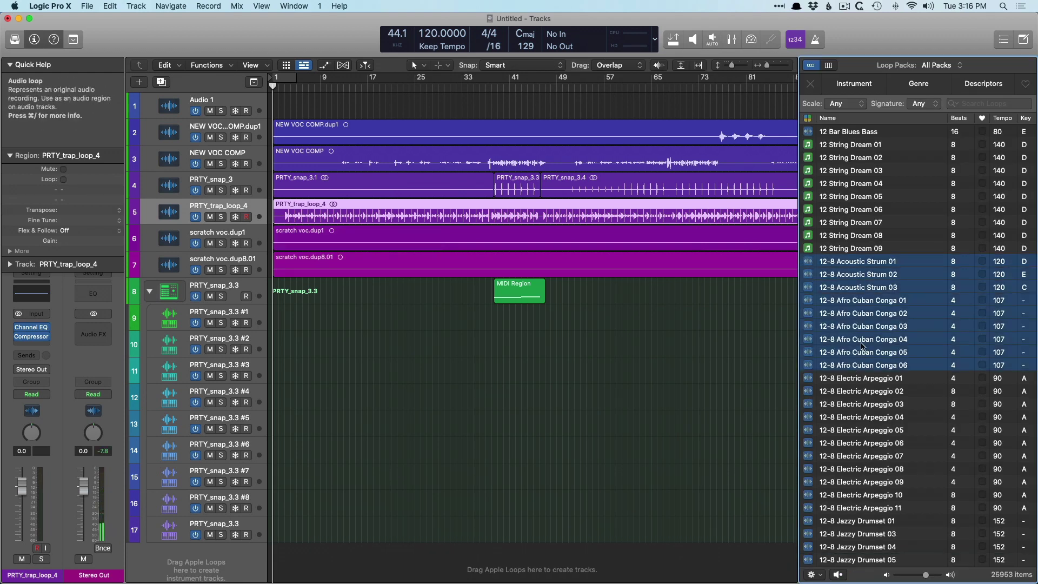
pyautogui.moveTo(864, 329); pyautogui.dragTo(247, 544)
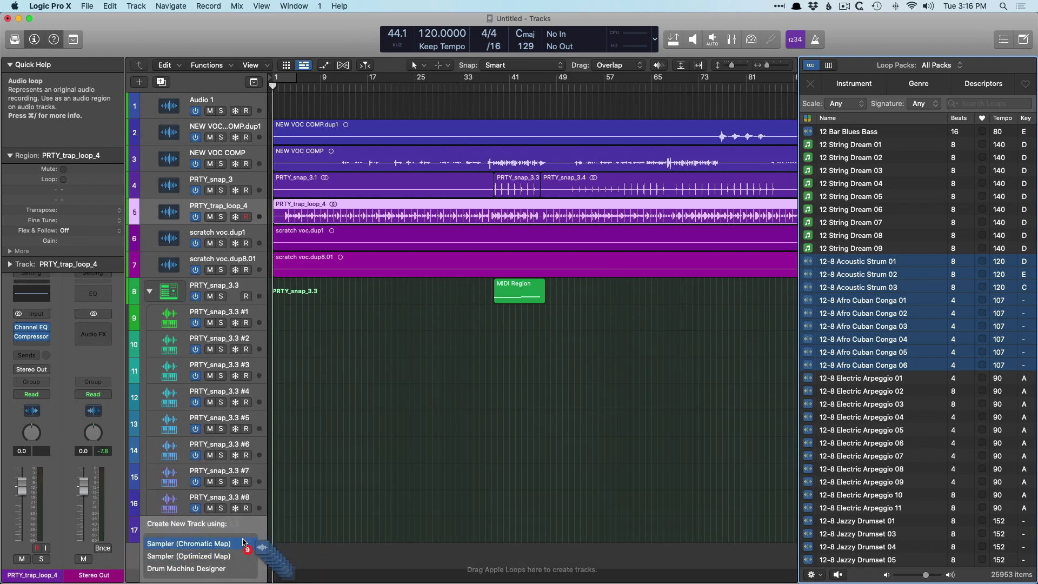
pyautogui.moveTo(243, 542); pyautogui.dragTo(237, 568)
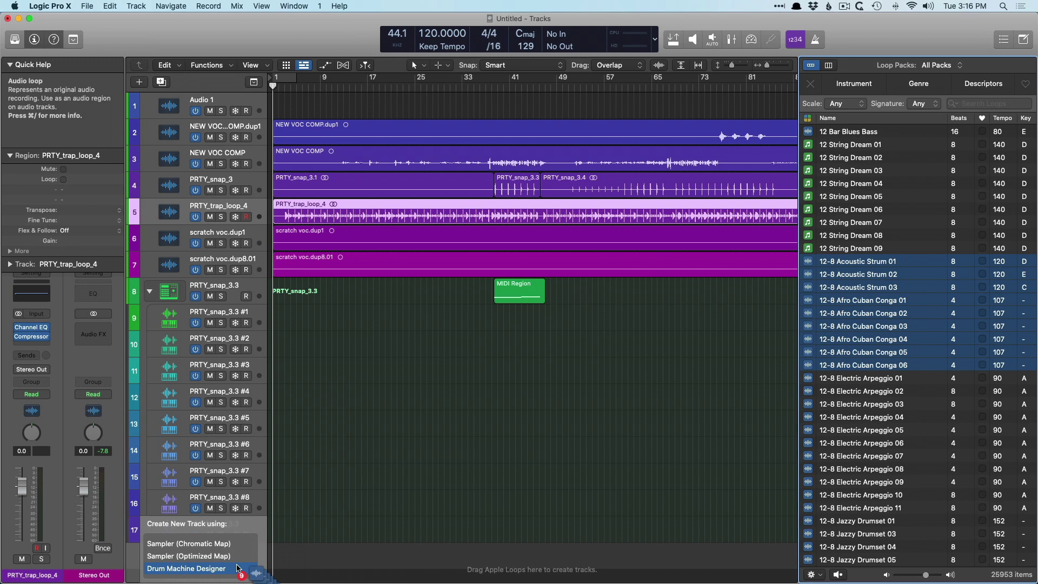
pyautogui.moveTo(237, 568); pyautogui.dragTo(243, 561)
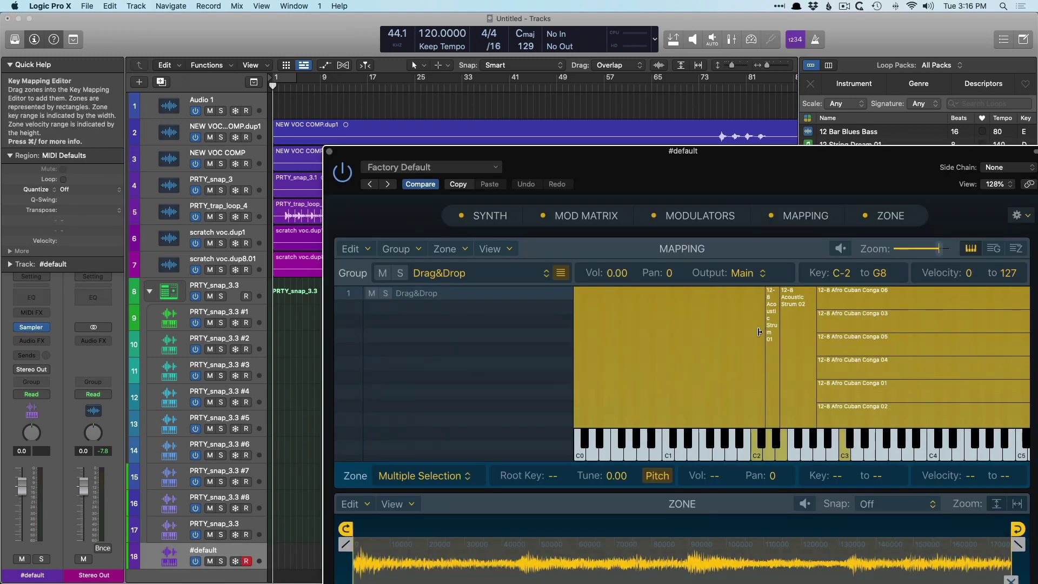
# - Resize the 12-8 Acoustic Strum 03 zone so it spans keys C-2 to E2
pyautogui.moveTo(770, 155); pyautogui.dragTo(656, 37)
pyautogui.scroll(3, 555, 315)
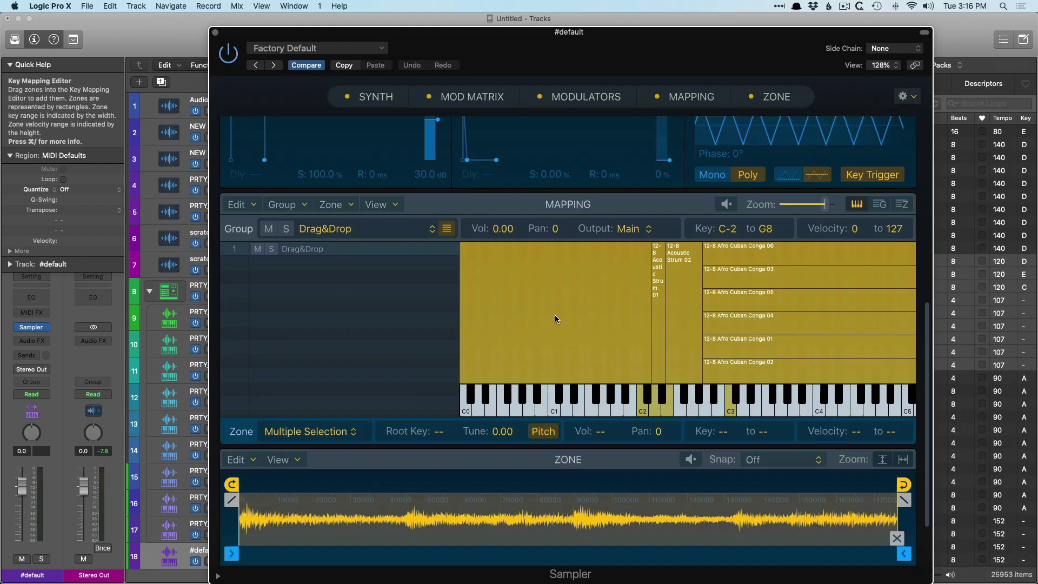
pyautogui.hscroll(5, 555, 315)
pyautogui.scroll(-3, 566, 309)
pyautogui.hscroll(-2, 570, 306)
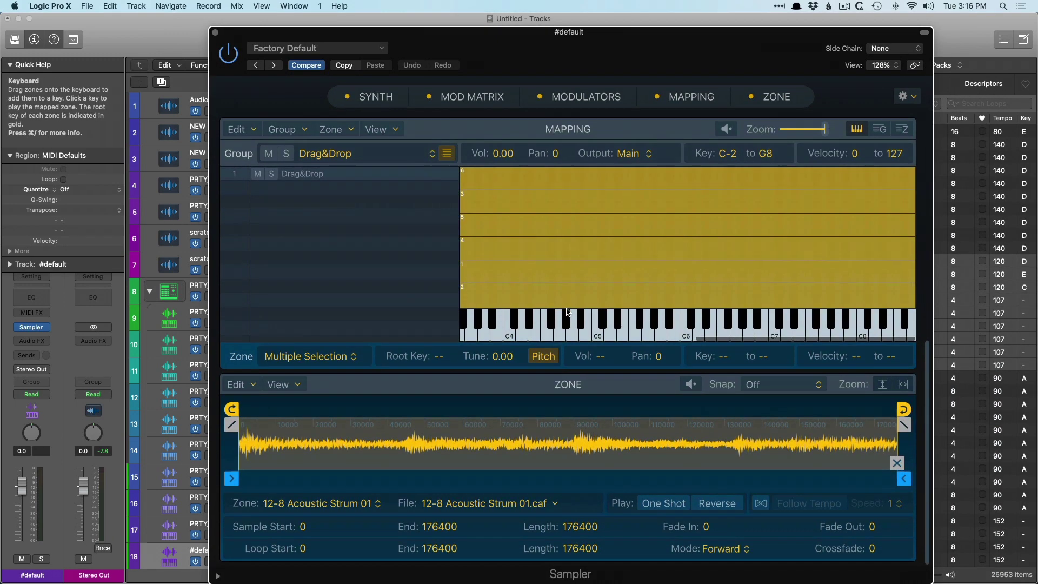
pyautogui.hscroll(-4, 576, 299)
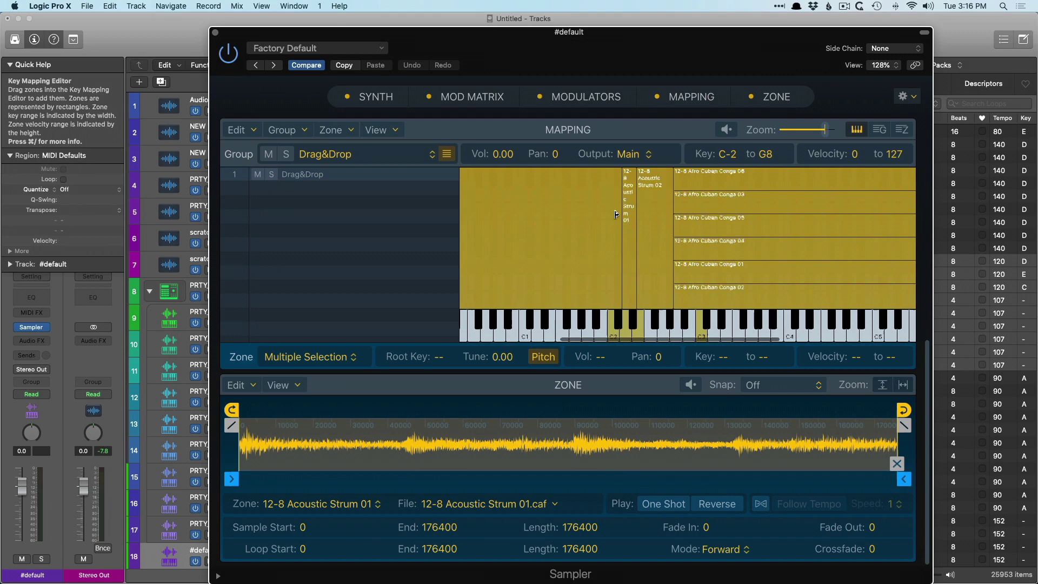
pyautogui.hscroll(-3, 598, 328)
pyautogui.click(626, 288)
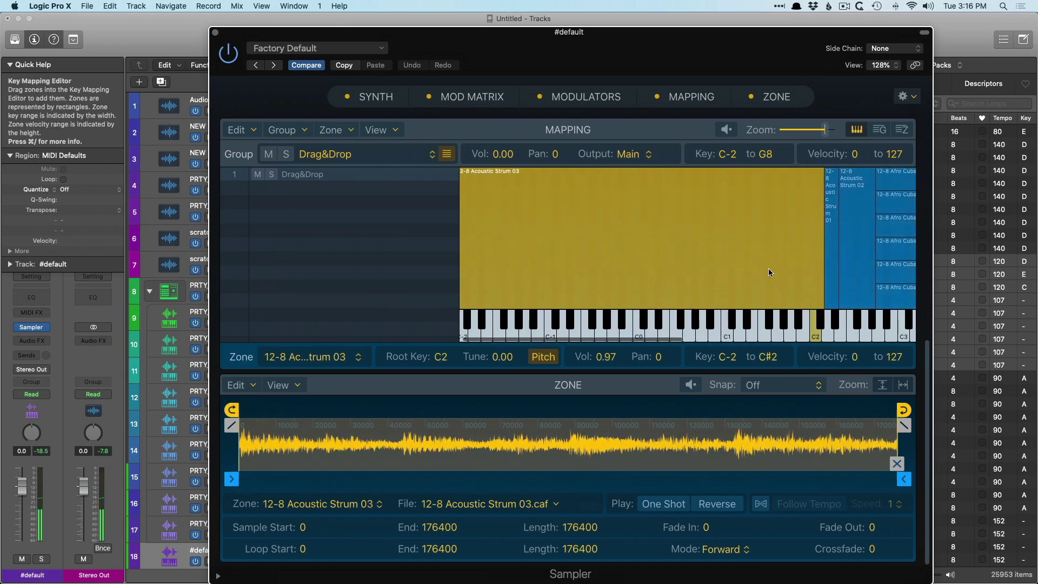
pyautogui.moveTo(826, 300); pyautogui.dragTo(847, 273)
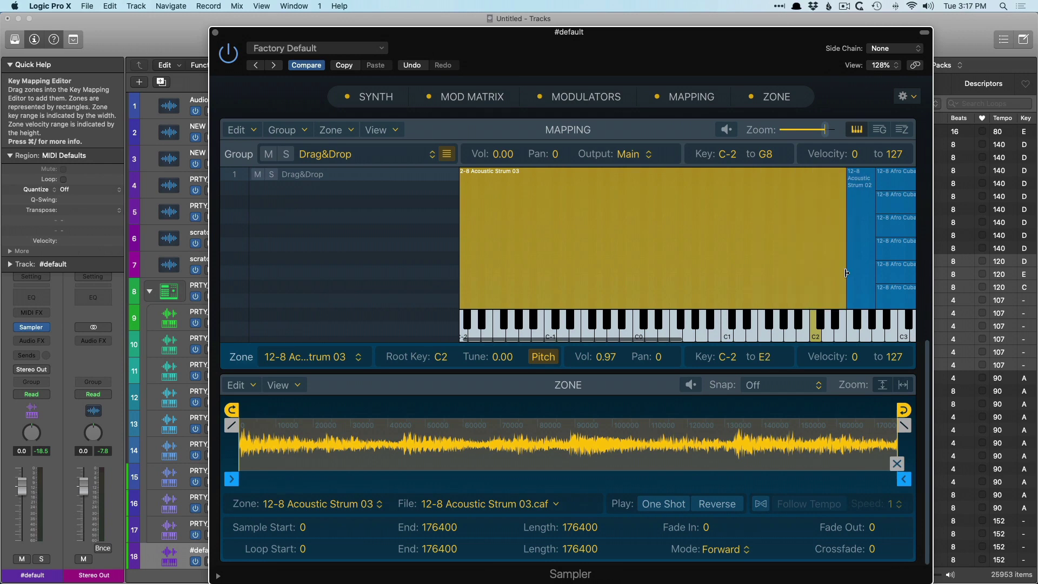
# - Close the Sampler and filter the Loop Browser to Pattern Loops and All Drums
pyautogui.click(216, 32)
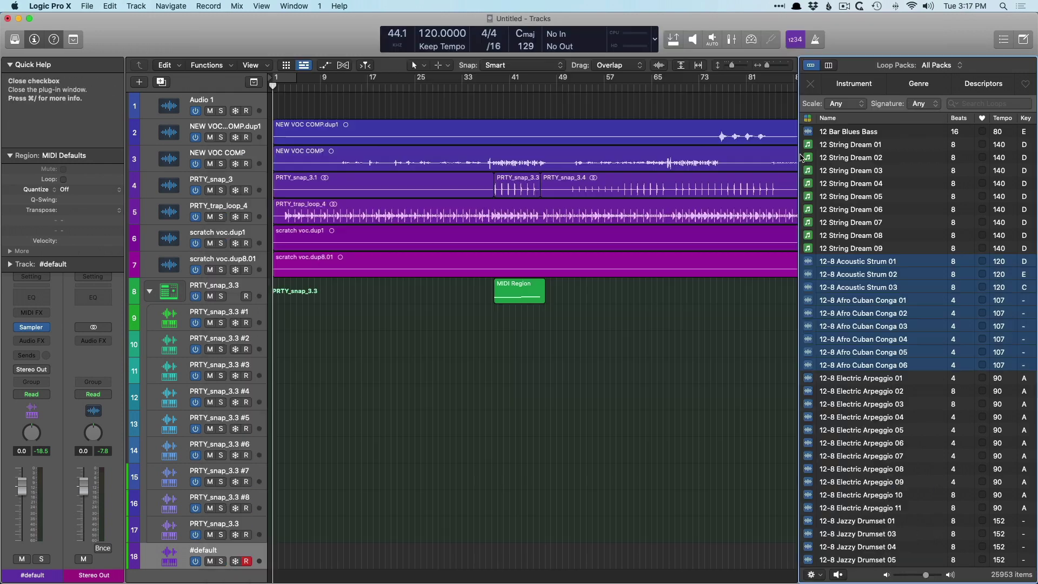
pyautogui.click(808, 118)
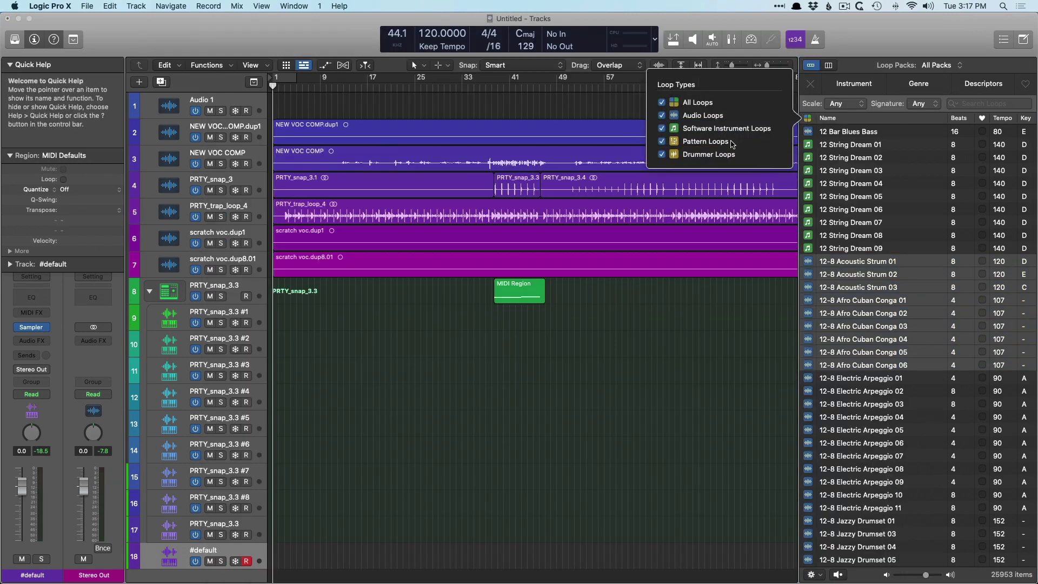
pyautogui.click(706, 141)
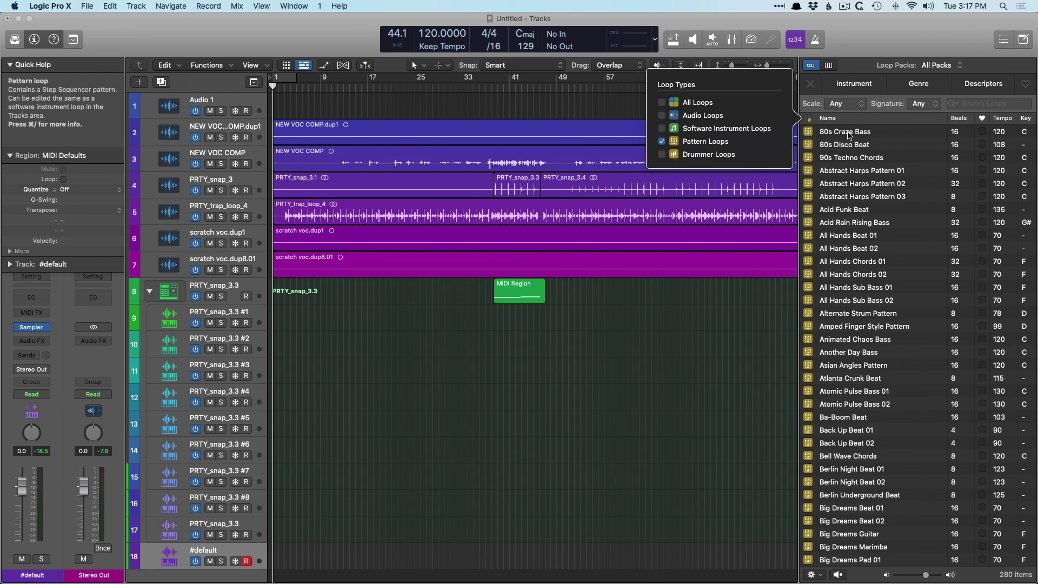
pyautogui.click(854, 84)
pyautogui.click(833, 105)
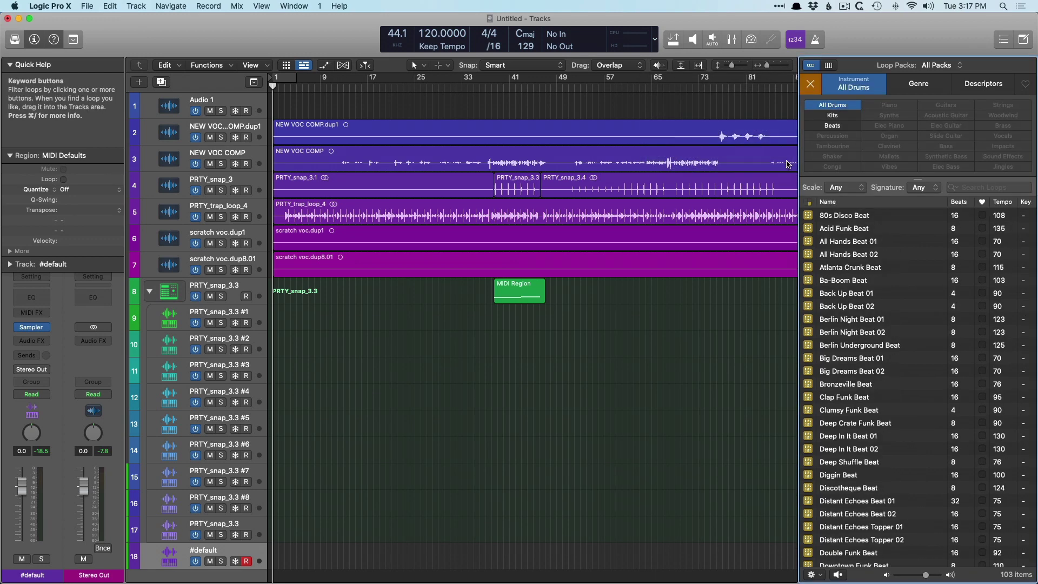
# - Collapse the PRTY_snap_3.3 stack and turn 80s Disco Beat into a sliced Quick Sampler track
pyautogui.click(149, 291)
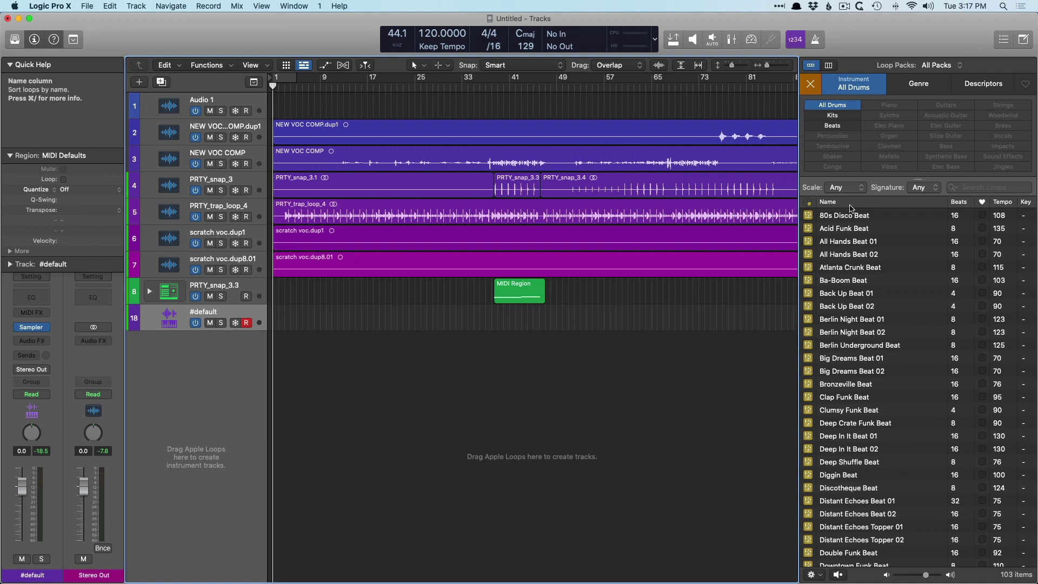
pyautogui.moveTo(854, 216); pyautogui.dragTo(246, 375)
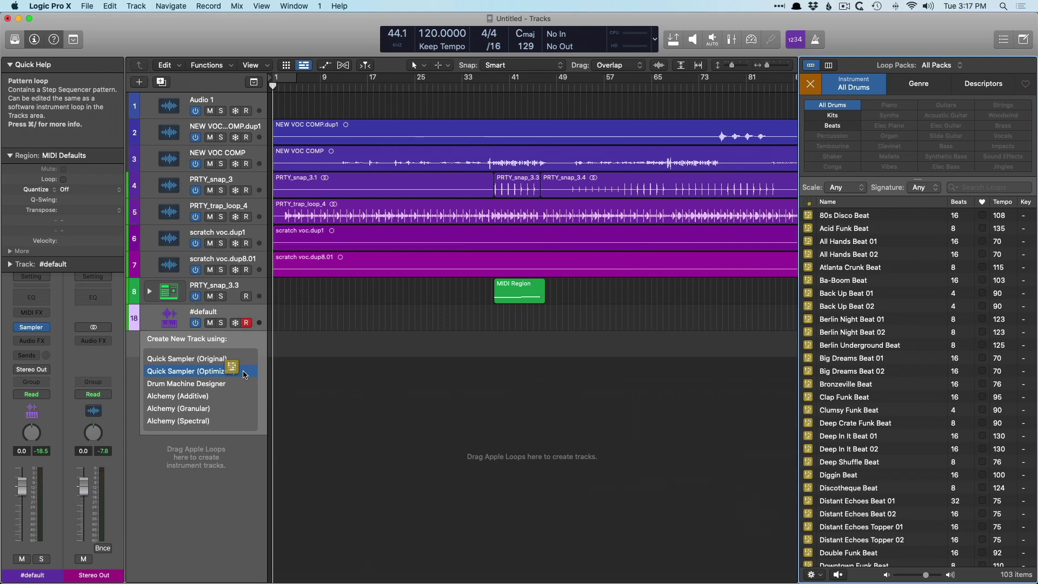
pyautogui.moveTo(244, 375); pyautogui.dragTo(243, 375)
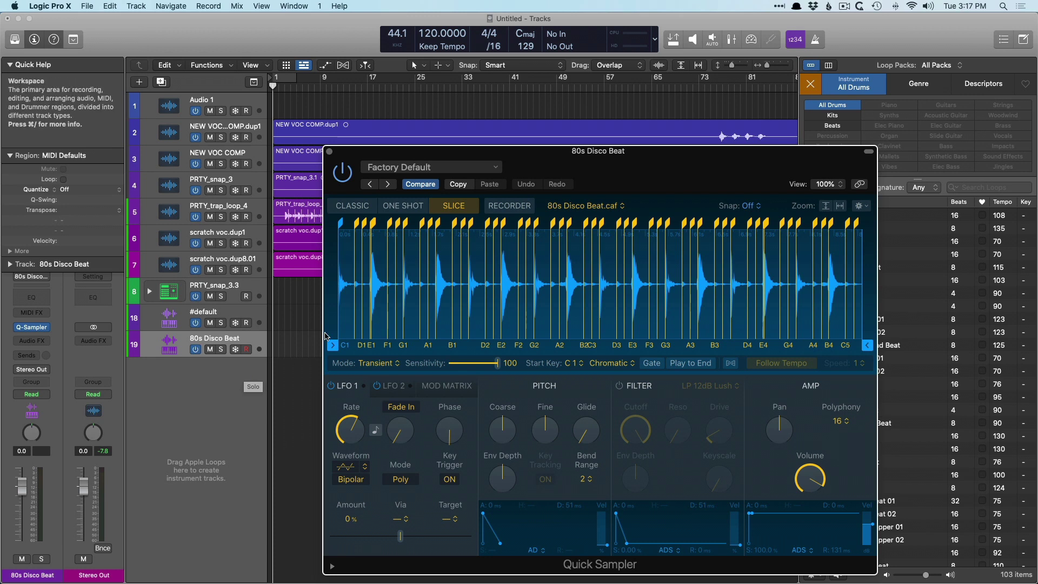
# - With transient snapping, trim the 80s Disco Beat sample to 0.543–1.388 seconds and zoom to it
pyautogui.click(373, 349)
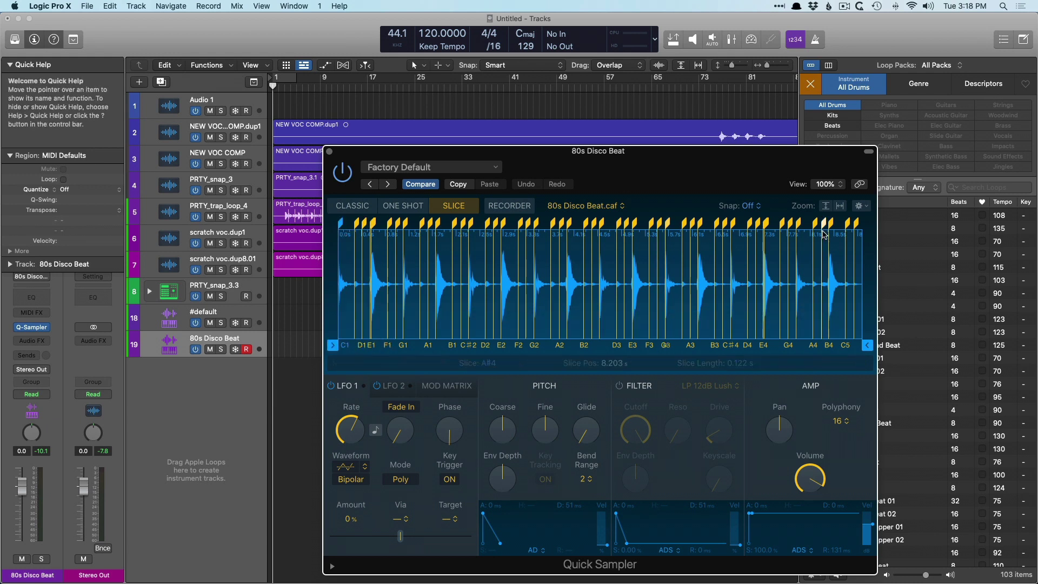
pyautogui.click(751, 206)
pyautogui.click(754, 233)
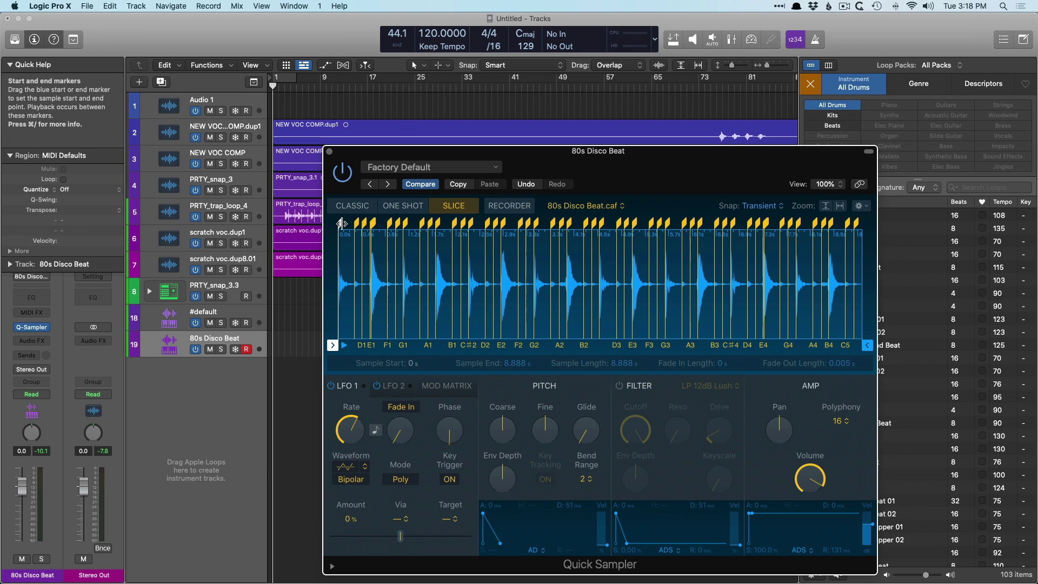
pyautogui.moveTo(342, 223); pyautogui.dragTo(372, 224)
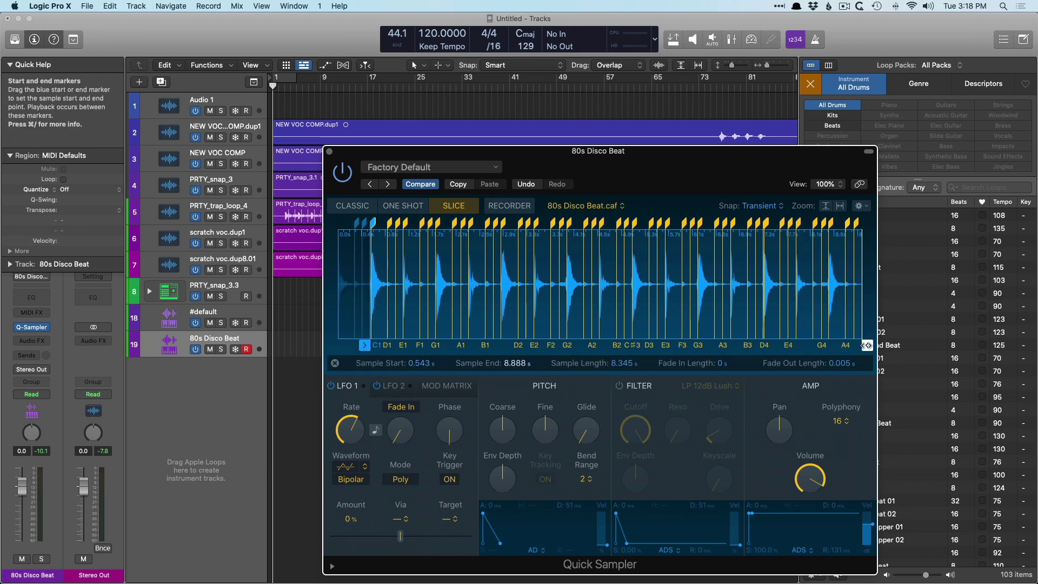
pyautogui.moveTo(867, 345); pyautogui.dragTo(425, 311)
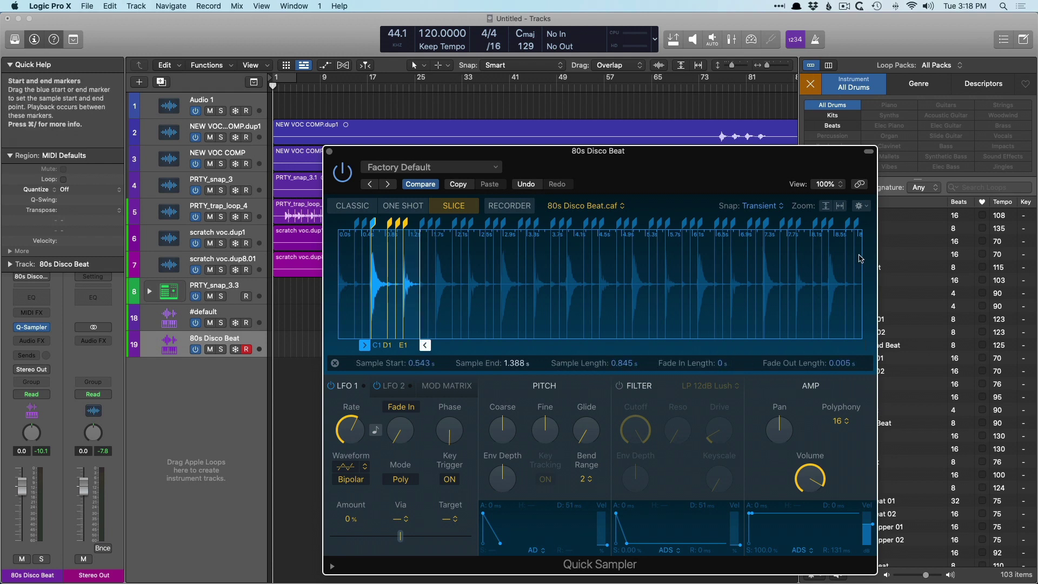
pyautogui.click(841, 206)
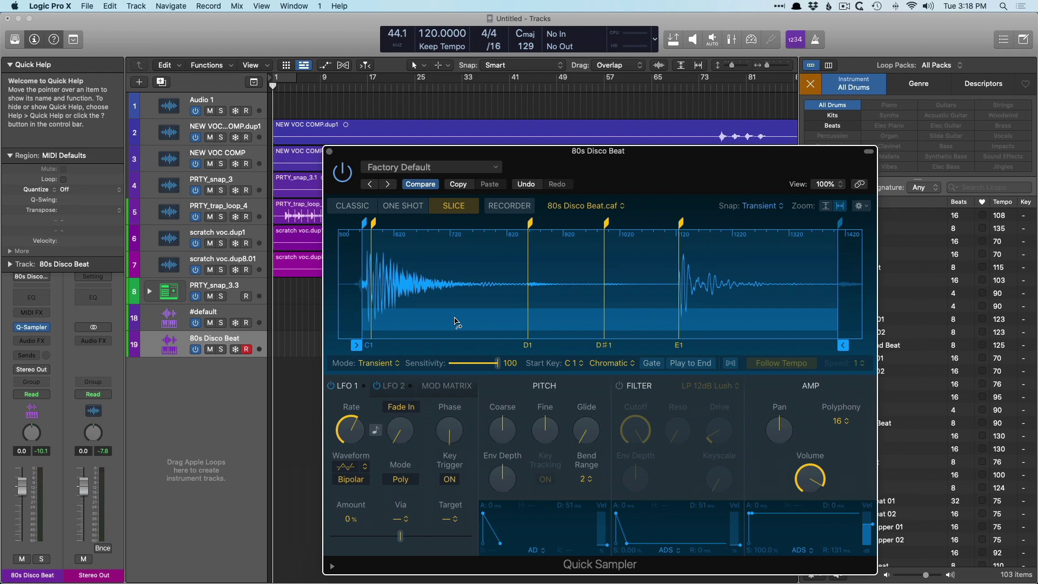
# - Turn the slices into a MIDI region at bar 1 on track 19 and play it back
pyautogui.moveTo(455, 322); pyautogui.dragTo(277, 351)
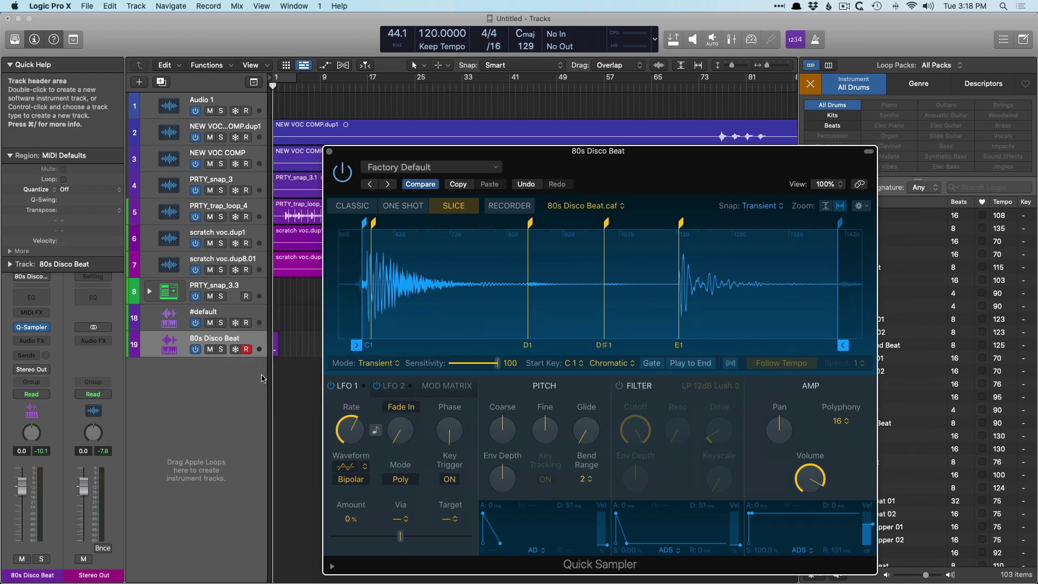
pyautogui.press('v')
pyautogui.moveTo(319, 379); pyautogui.dragTo(276, 341)
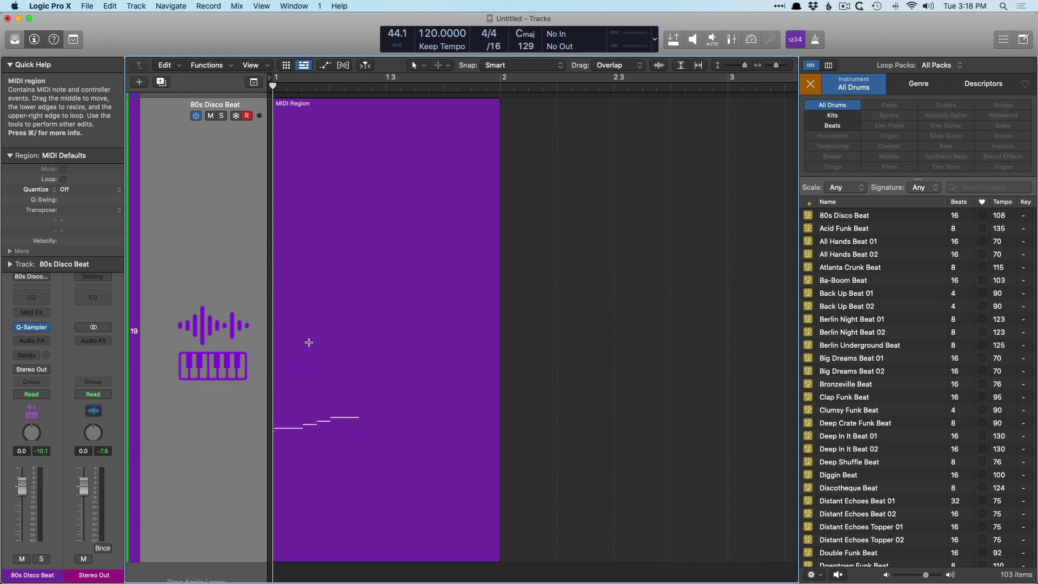
pyautogui.press('space')
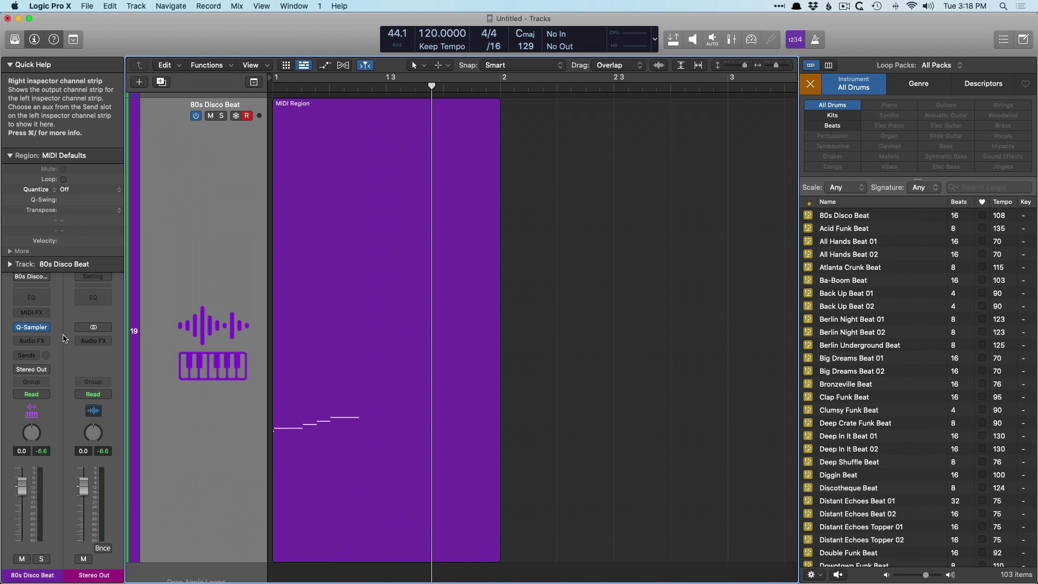
# - Create a new software instrument track with Alchemy reset to its default preset
pyautogui.press('alt+super+n')
pyautogui.click(400, 55)
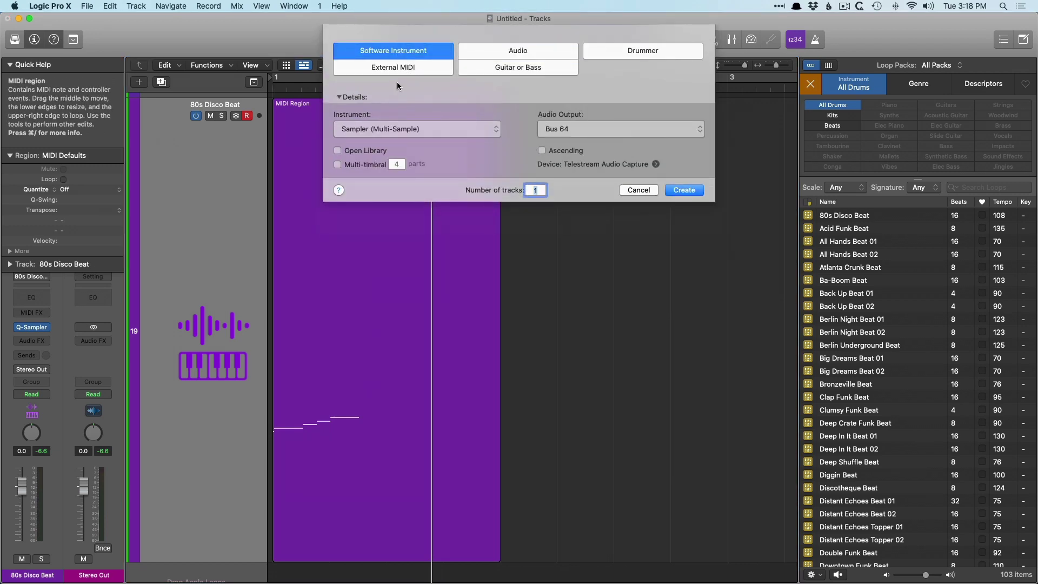
pyautogui.click(393, 129)
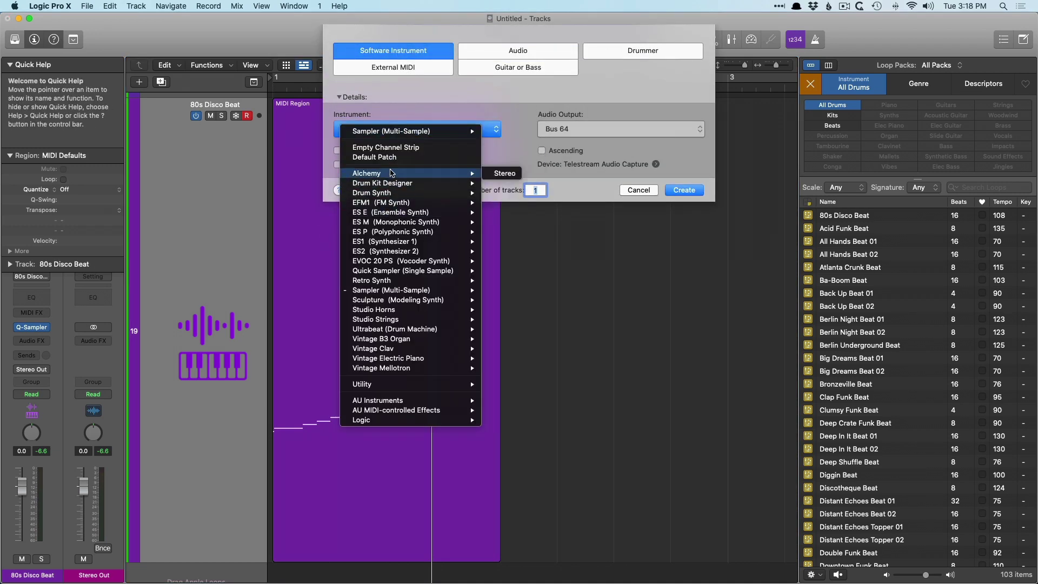
pyautogui.click(500, 170)
pyautogui.click(688, 190)
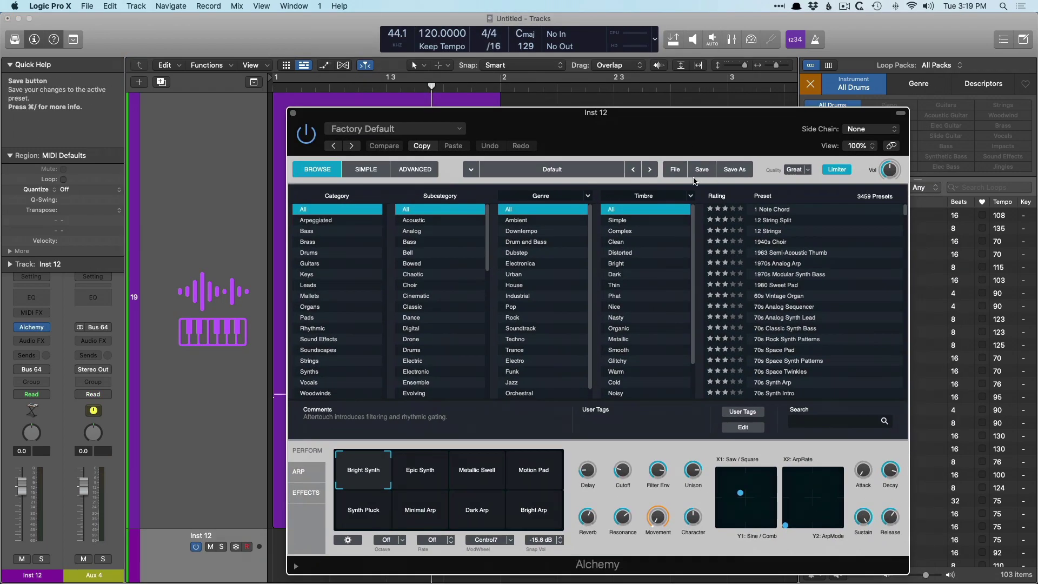
pyautogui.click(675, 169)
pyautogui.click(701, 198)
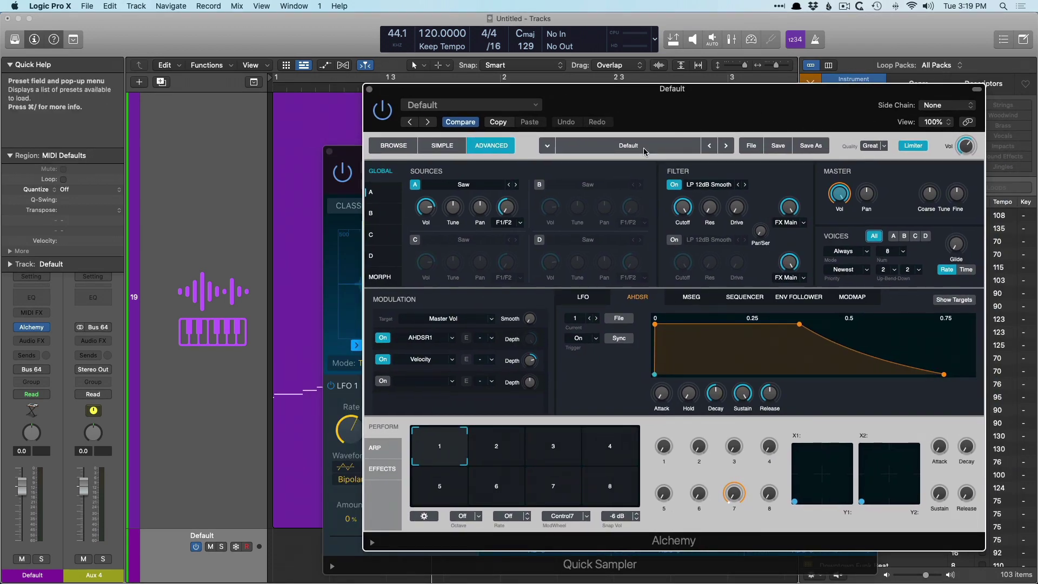
# - Load track 19's MIDI Region audio into Alchemy source A's sampler, inspect it, and close Alchemy
pyautogui.click(329, 152)
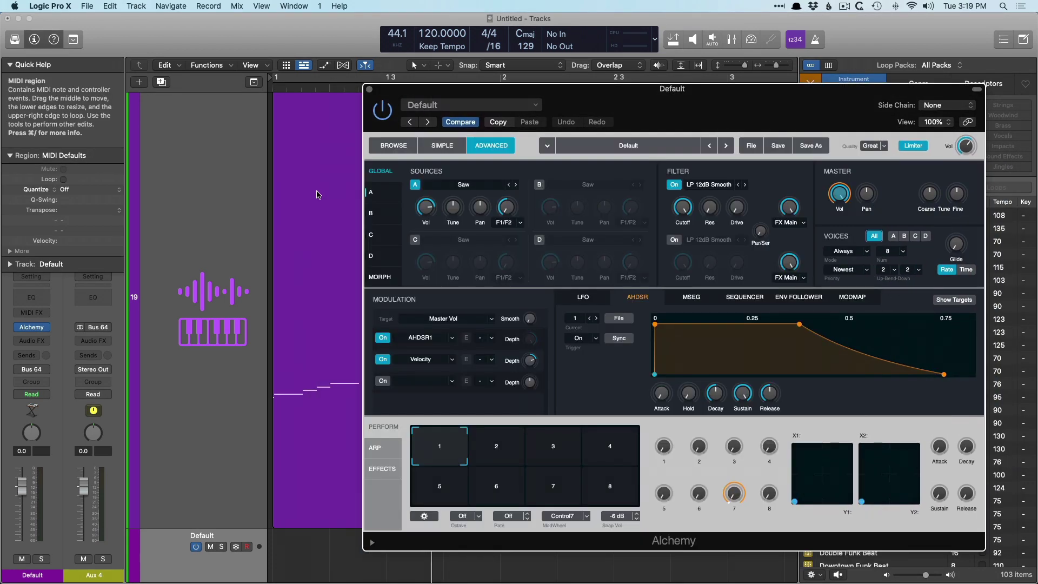
pyautogui.scroll(5, 318, 193)
pyautogui.scroll(-10, 318, 193)
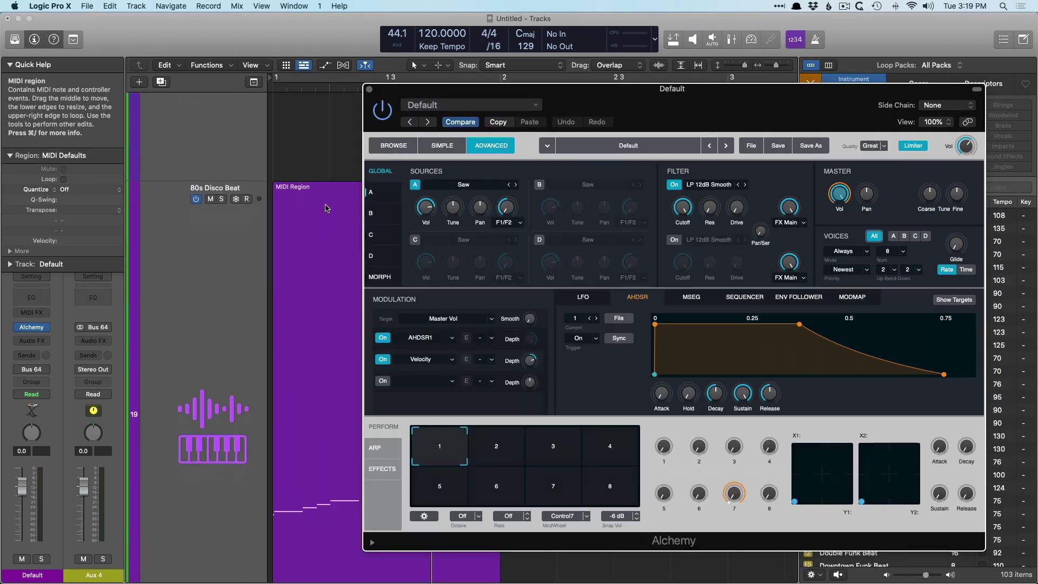
pyautogui.moveTo(308, 233); pyautogui.dragTo(488, 199)
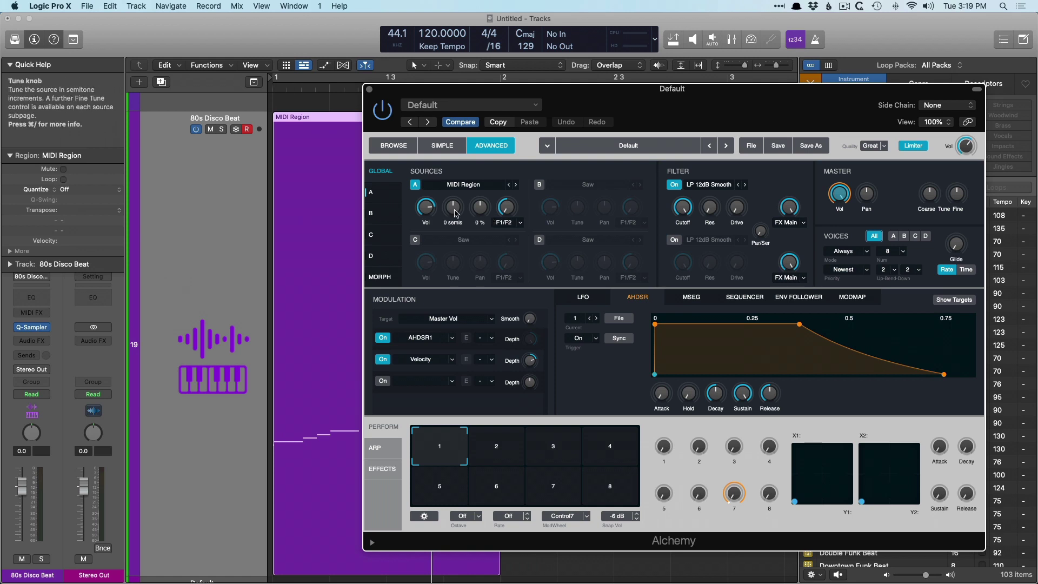
pyautogui.click(371, 192)
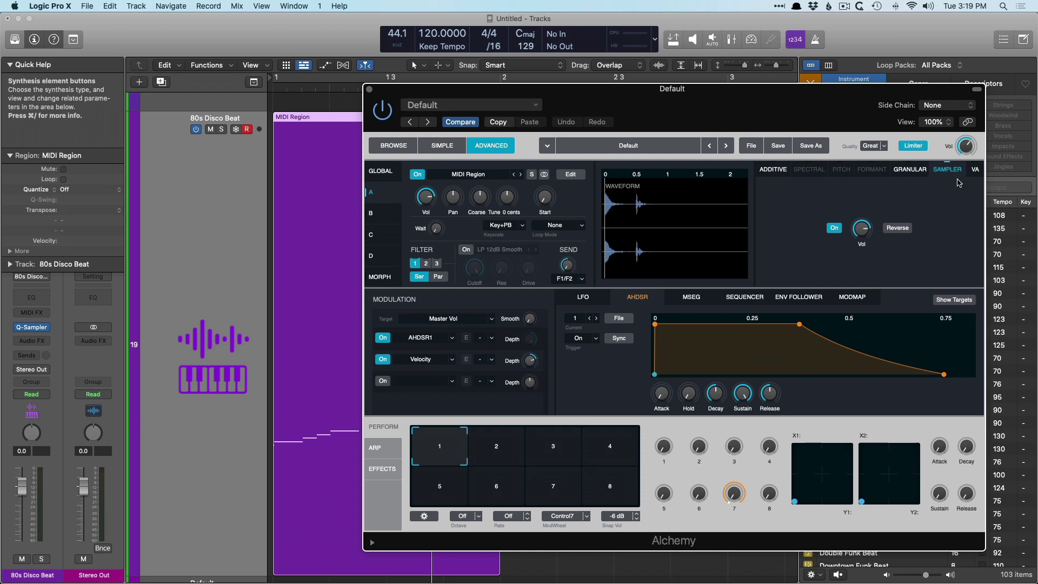
pyautogui.click(370, 90)
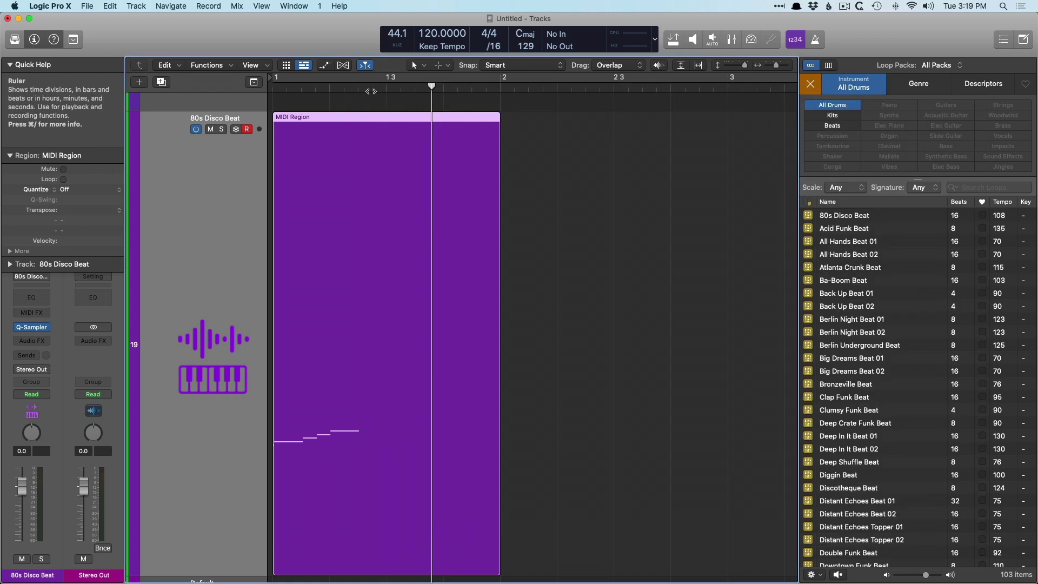
# - Split PRTY_trap_loop_4 at bar 3, delete the left piece, and move the remainder to bar 3
pyautogui.press('z')
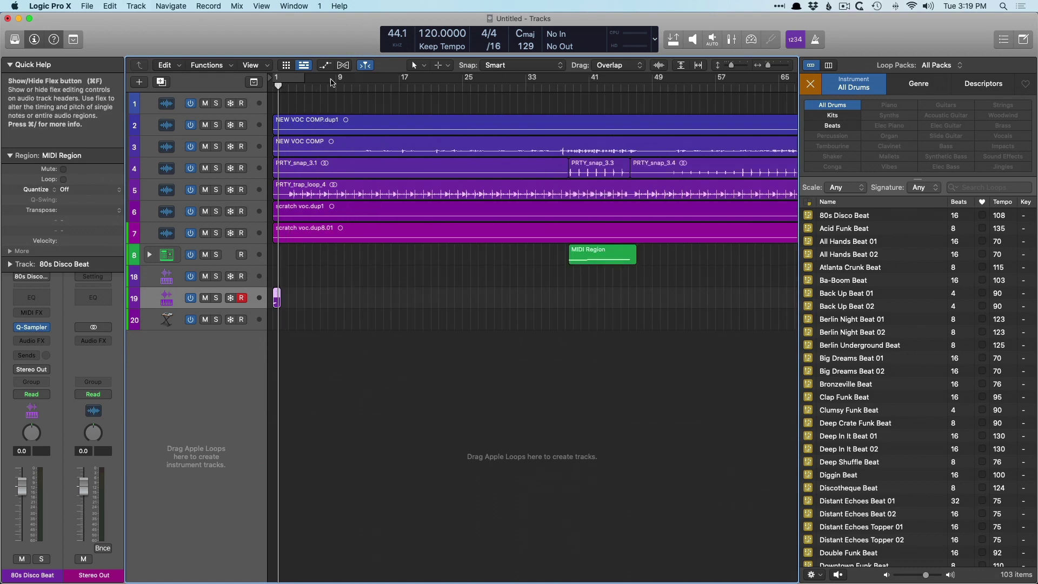
pyautogui.press('z')
pyautogui.click(334, 101)
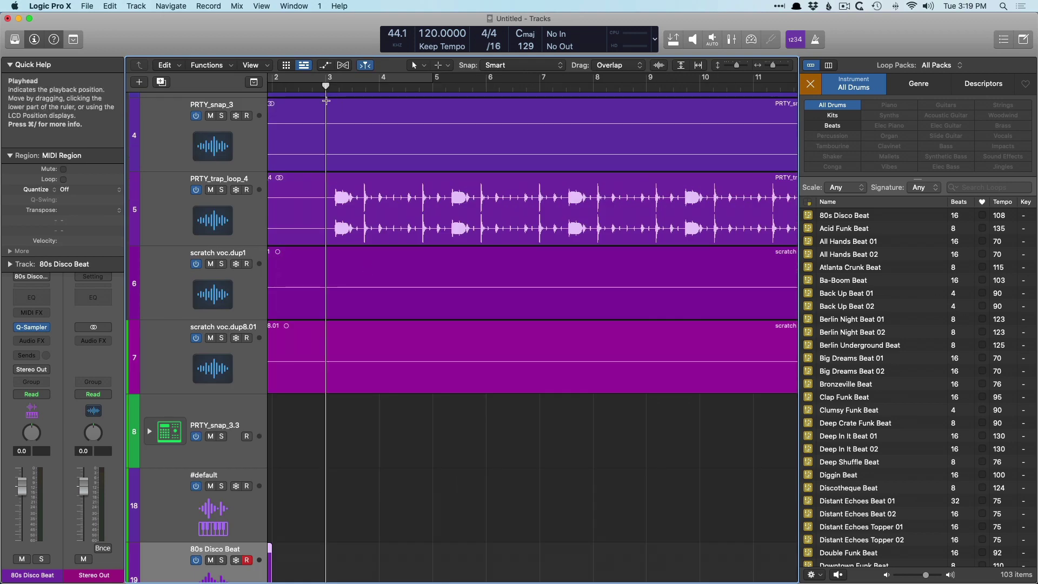
pyautogui.click(334, 228)
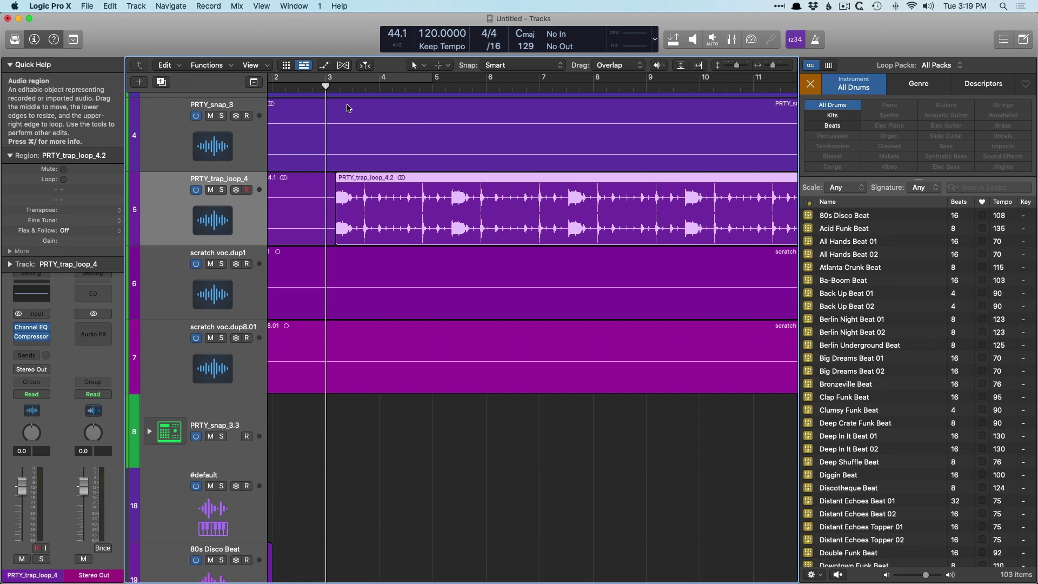
pyautogui.click(316, 189)
pyautogui.press('Delete')
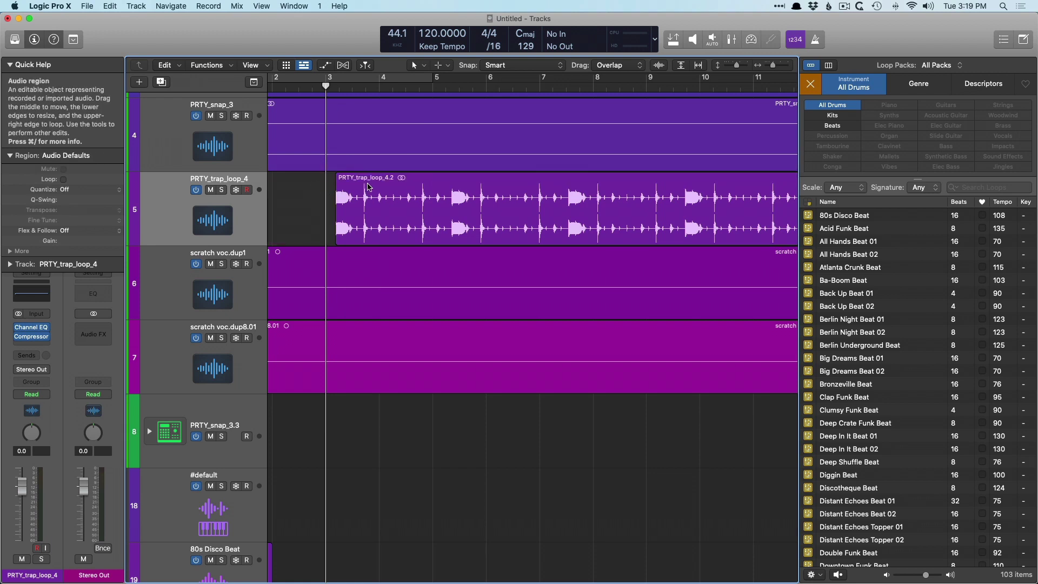
pyautogui.moveTo(371, 183); pyautogui.dragTo(362, 183)
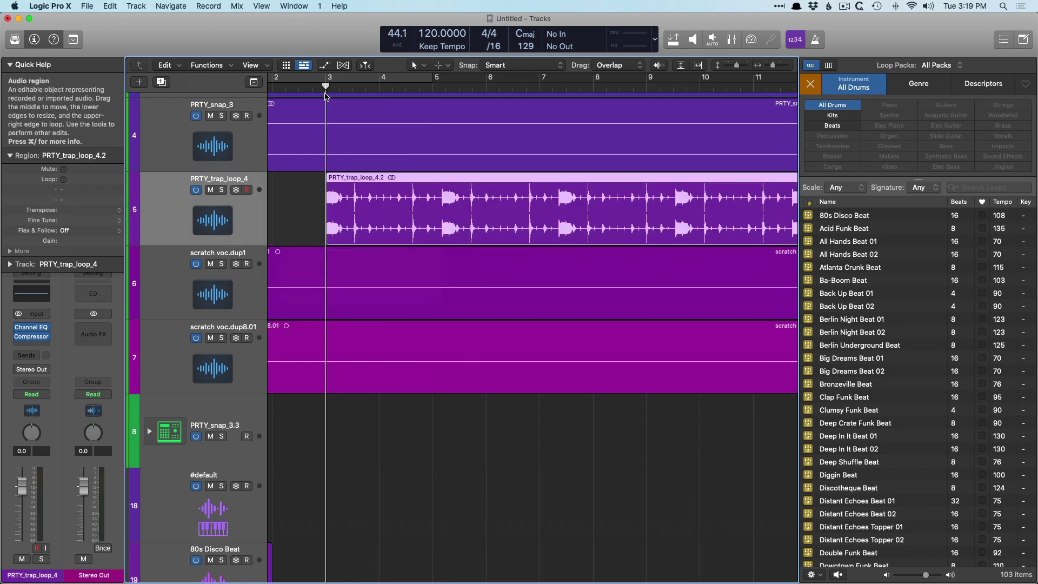
# - Split at bar 5, delete the tail, and drag PRTY_trap_loop_4.3 into the Apple Loops library
pyautogui.click(366, 65)
pyautogui.click(433, 86)
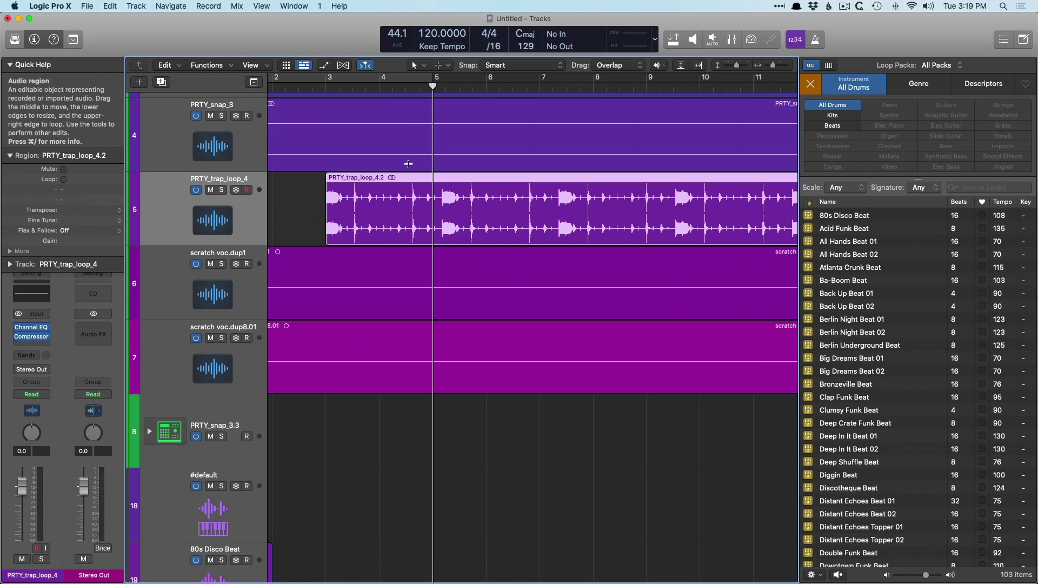
pyautogui.press('cmd+t')
pyautogui.press('Delete')
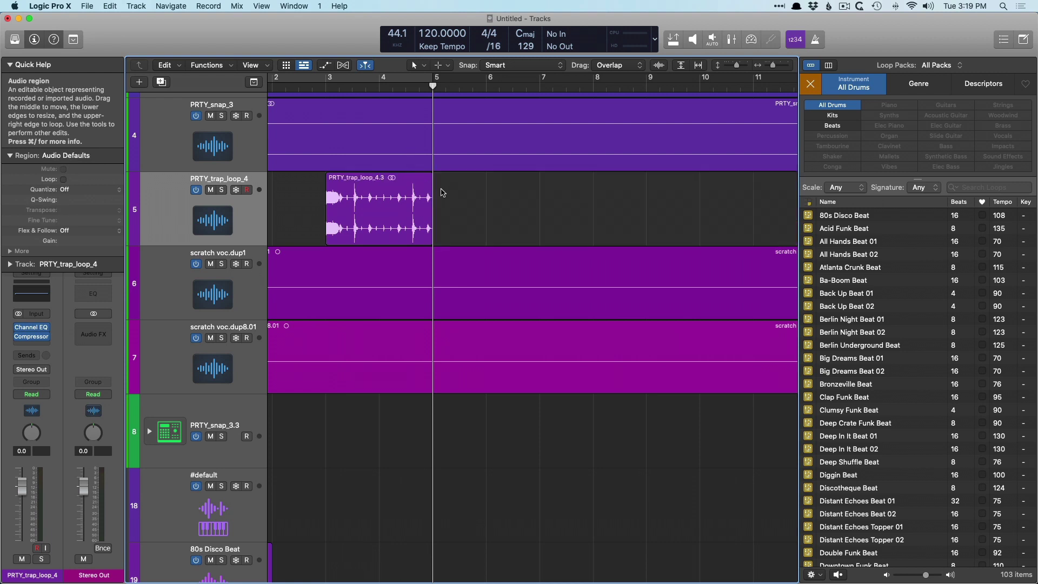
pyautogui.click(370, 195)
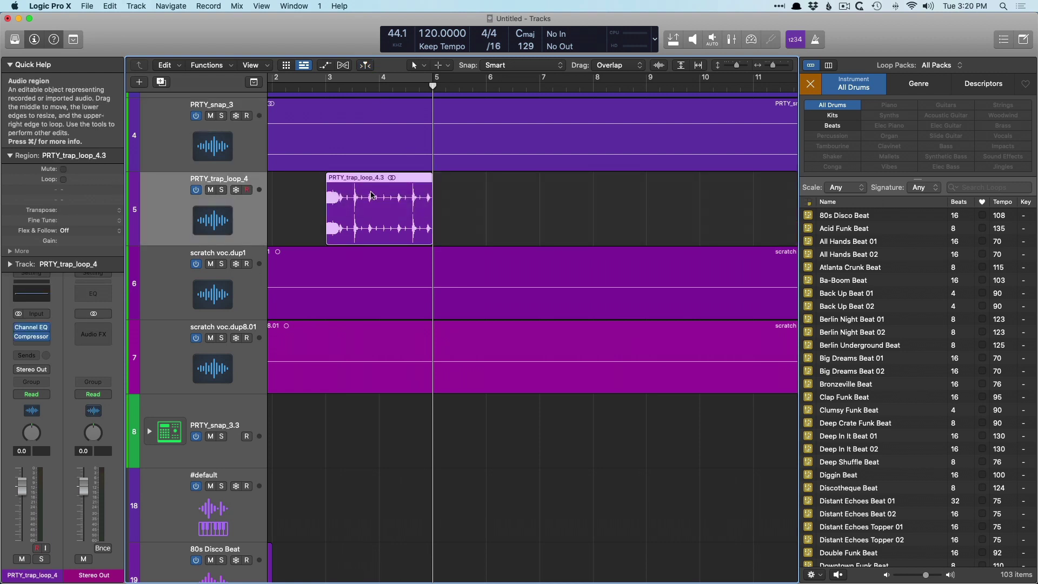
pyautogui.moveTo(372, 194); pyautogui.dragTo(893, 298)
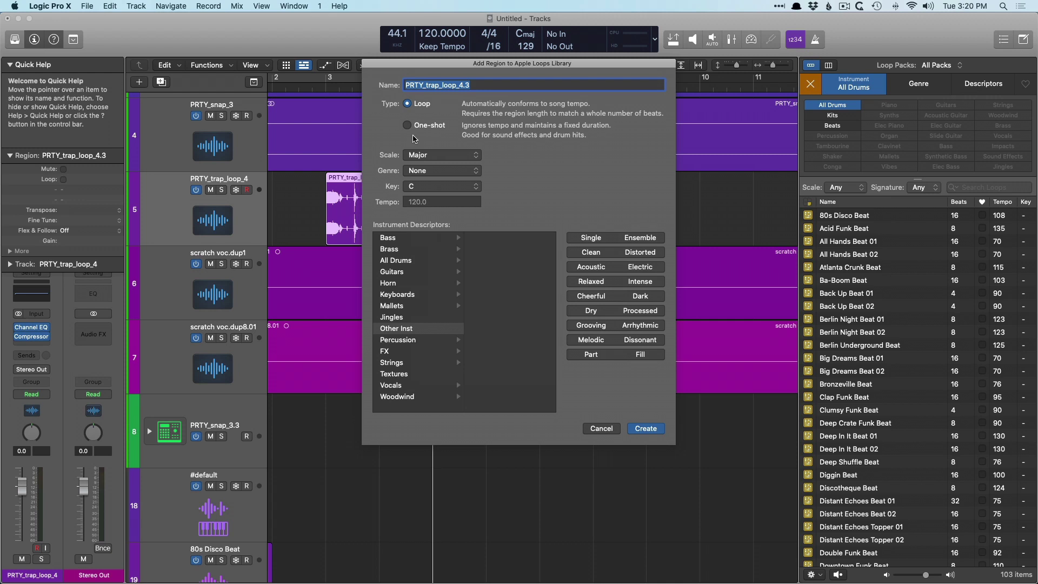
# - Cancel adding PRTY_trap_loop_4.3 as an Apple Loop
pyautogui.click(611, 428)
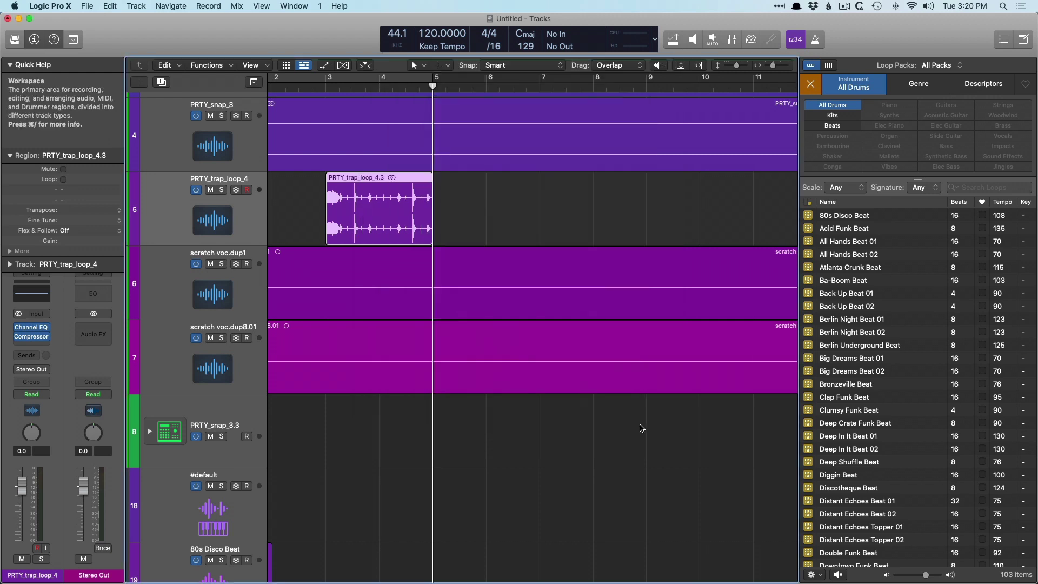
pyautogui.scroll(-3, 874, 387)
pyautogui.scroll(-3, 873, 388)
# - Add the five loops from Distant Echoes Beat 01 through Double Funk Beat as new tracks at bar 3
pyautogui.press('super+Up')
pyautogui.press('super+Up')
pyautogui.press('super+Up')
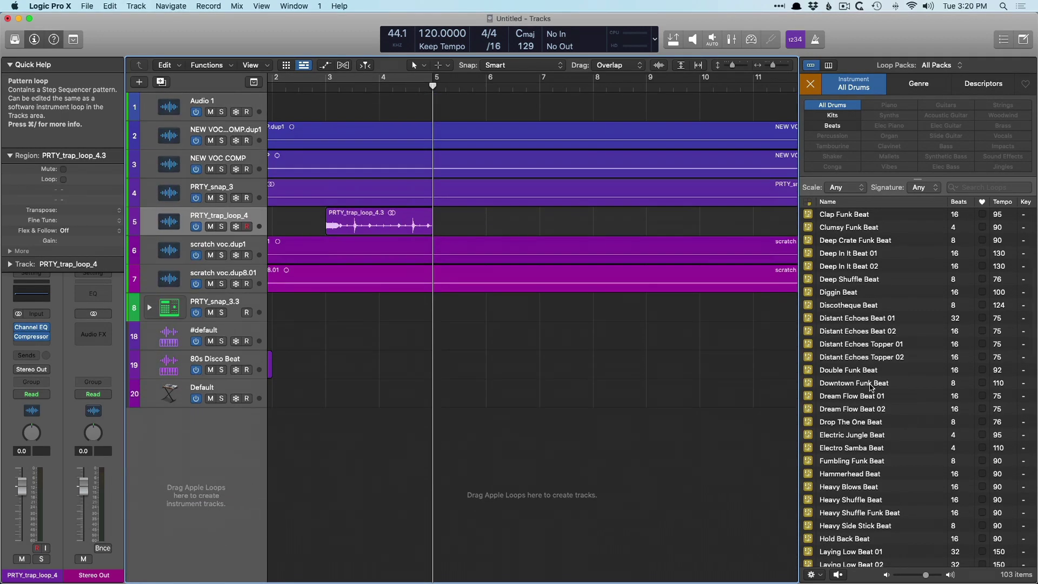
pyautogui.click(851, 318)
pyautogui.keyDown('shift'); pyautogui.click(837, 370); pyautogui.keyUp('shift')
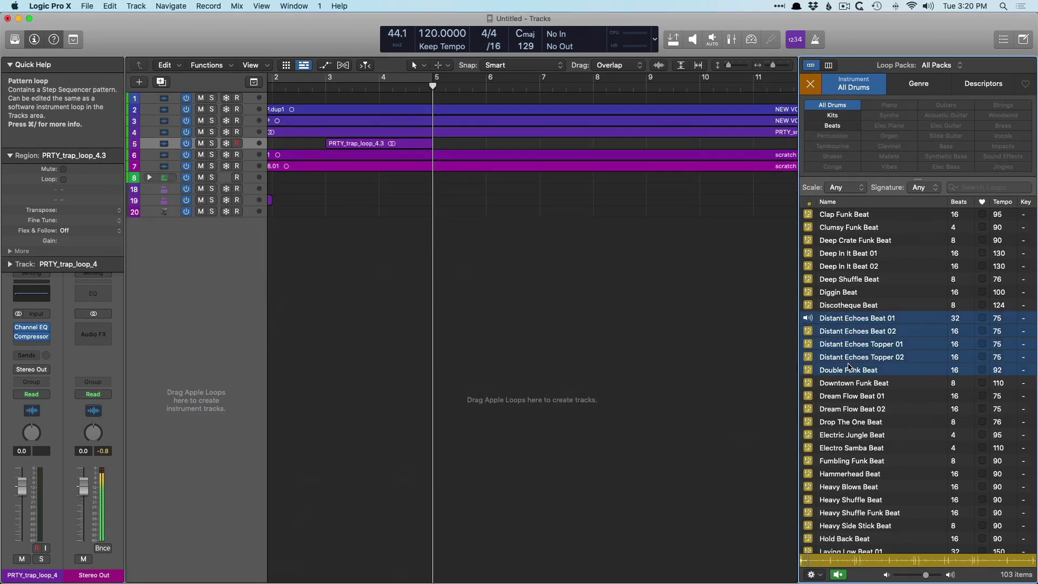
pyautogui.moveTo(850, 355); pyautogui.dragTo(343, 322)
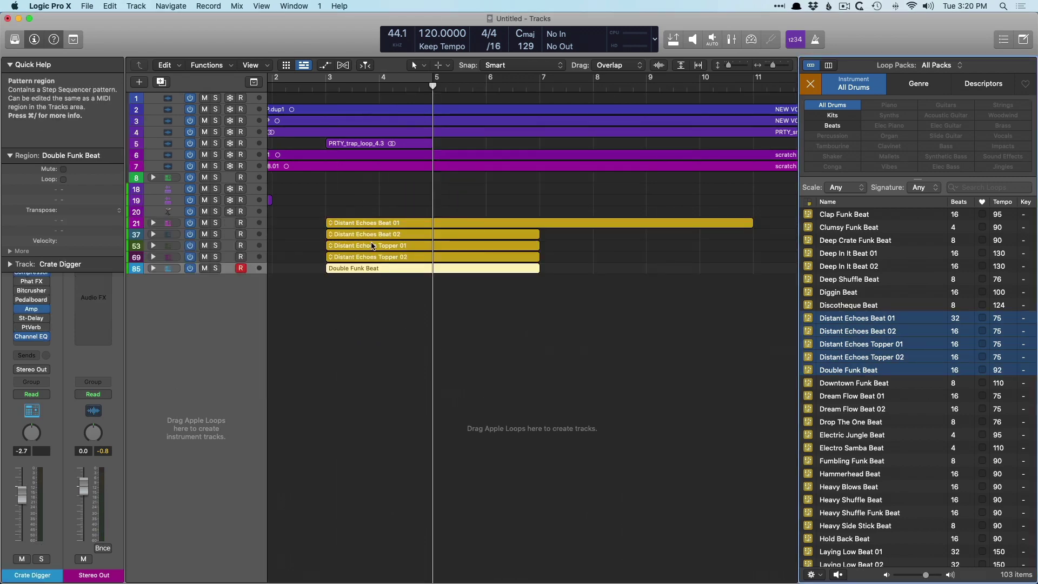
pyautogui.press('z')
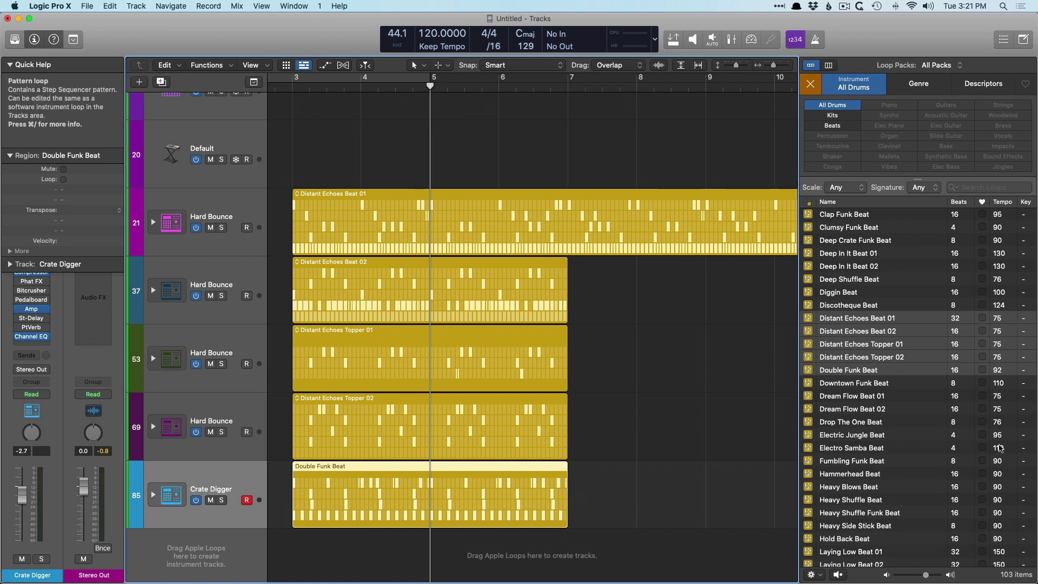
# - Close the Finder Media window and export the Double Funk Beat region to the desktop as Double Funk Beat.aif
pyautogui.hscroll(5, 1036, 440)
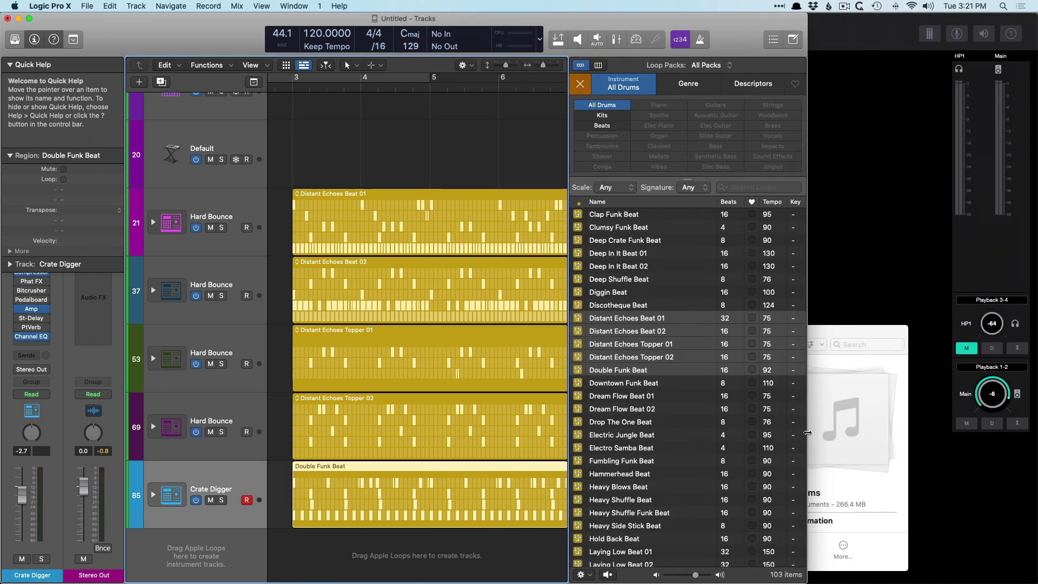
pyautogui.hscroll(-5, 387, 72)
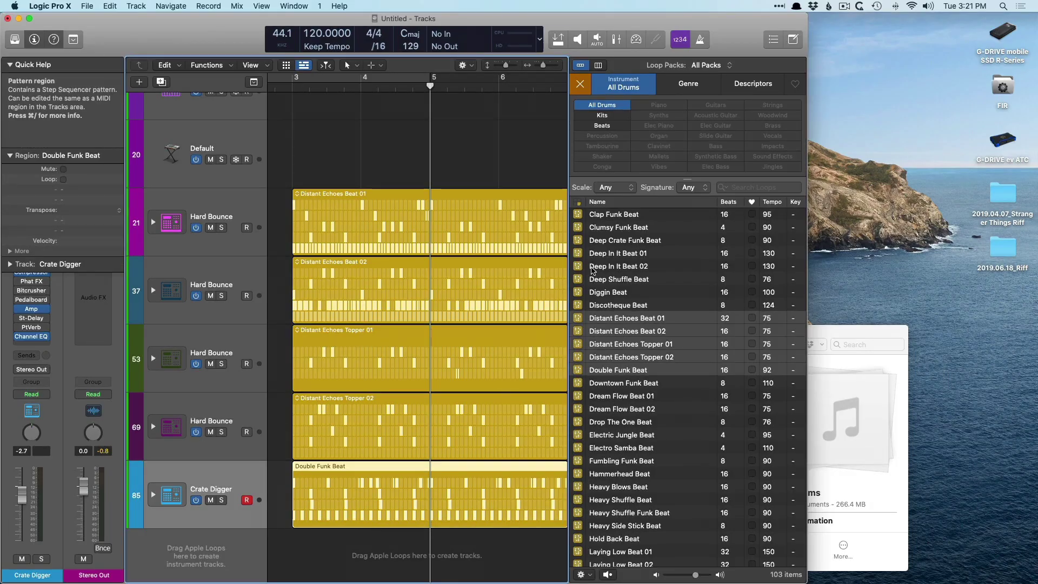
pyautogui.click(833, 339)
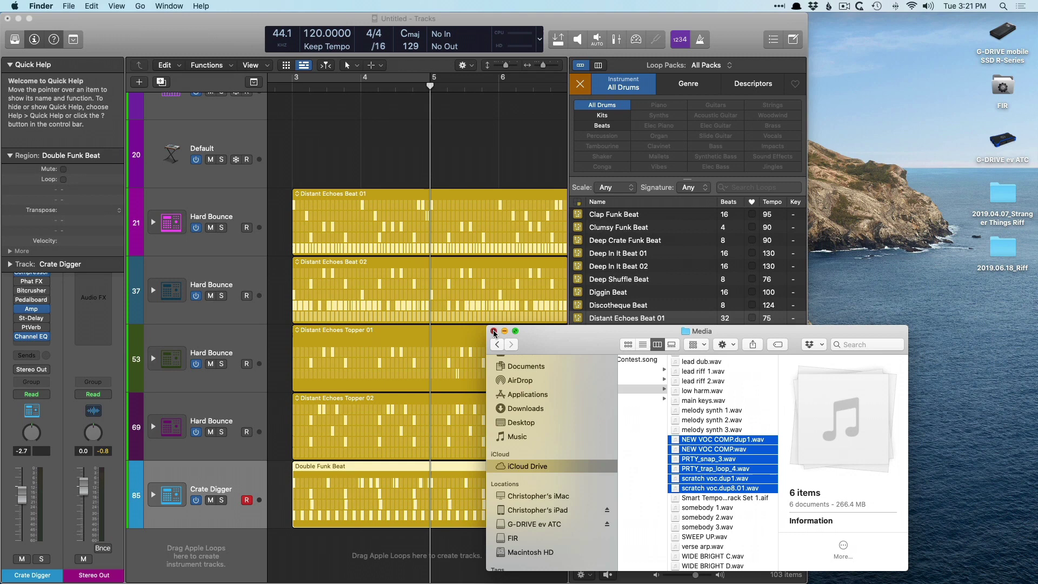
pyautogui.click(493, 331)
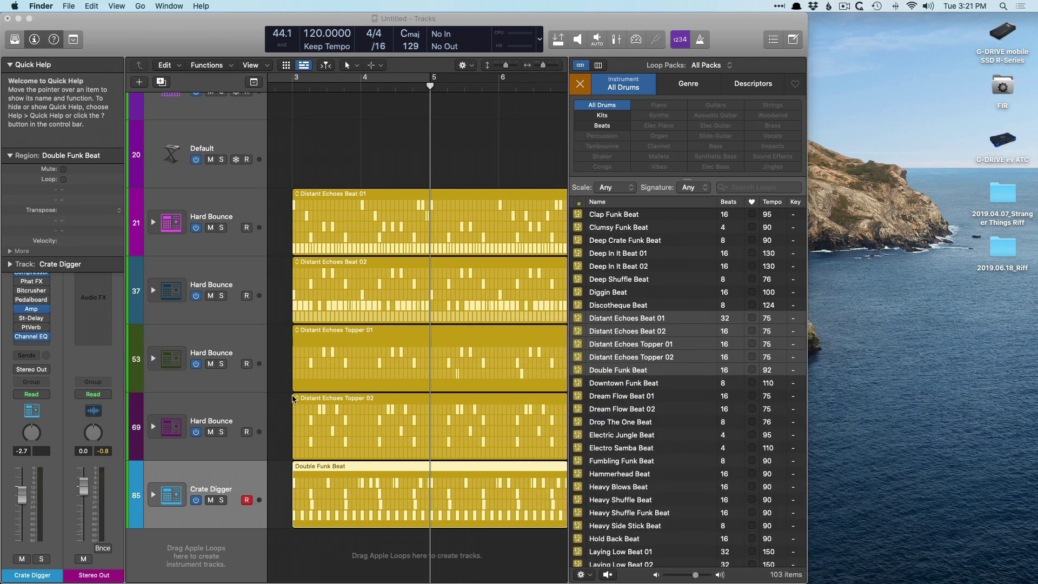
pyautogui.moveTo(392, 473); pyautogui.dragTo(931, 407)
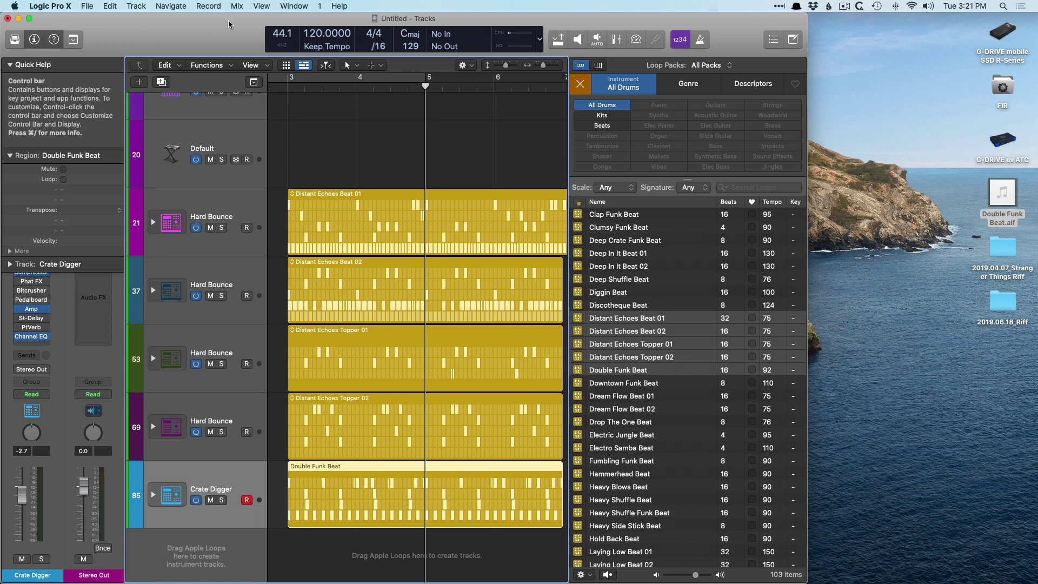
pyautogui.click(90, 6)
pyautogui.moveTo(122, 237)
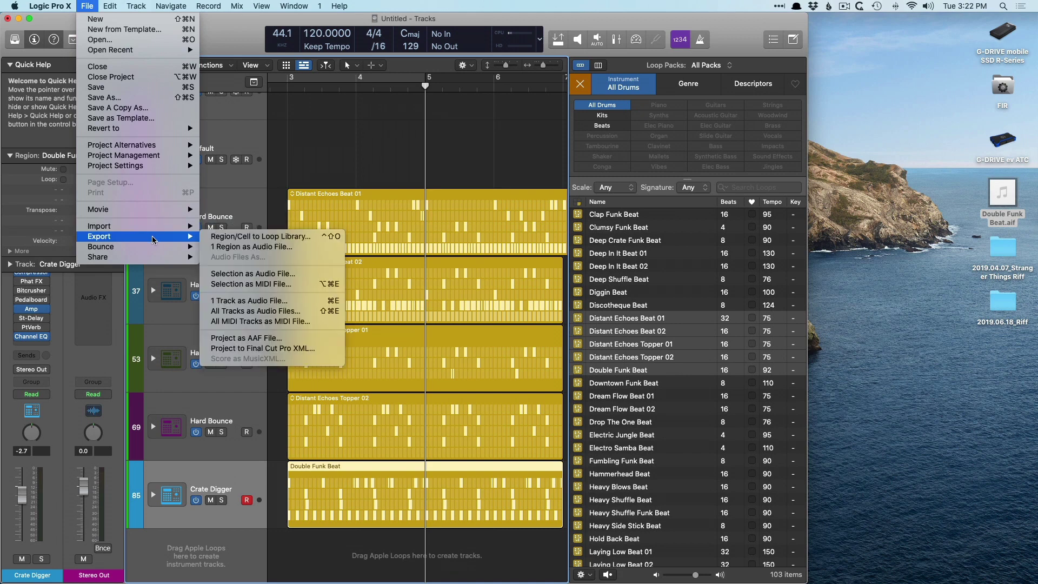
pyautogui.click(260, 301)
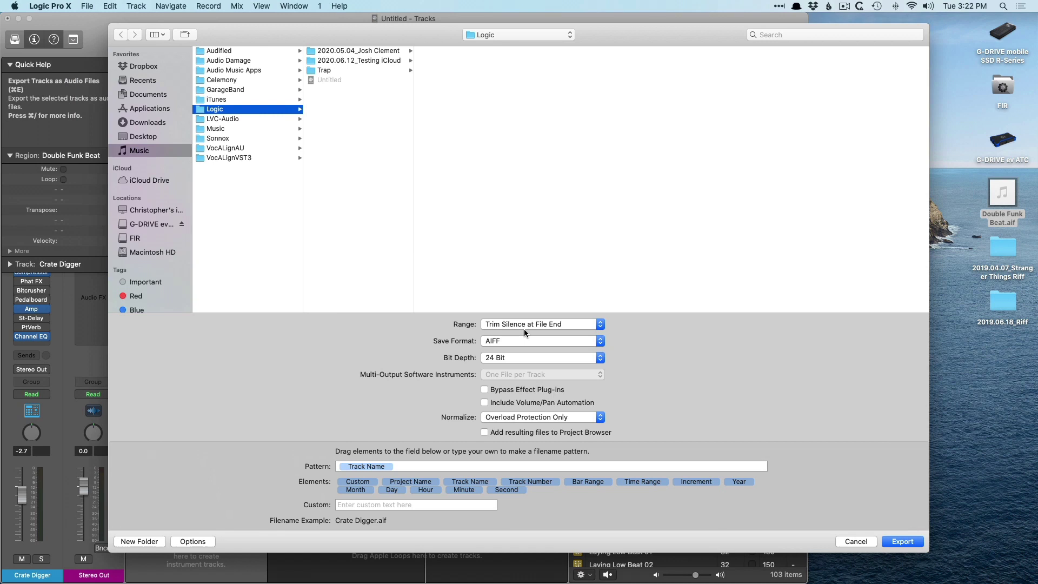
pyautogui.click(483, 340)
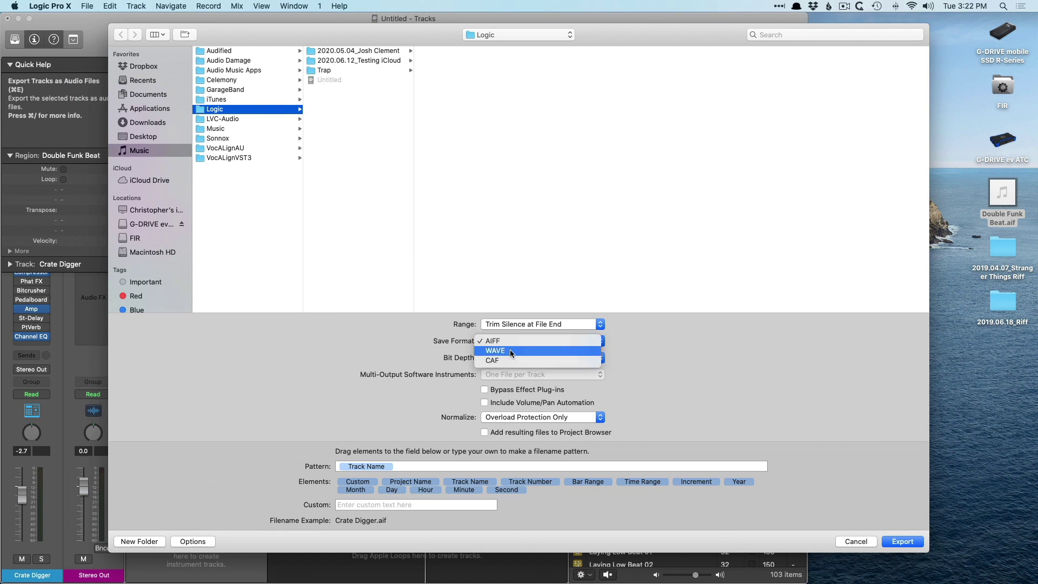
pyautogui.click(496, 373)
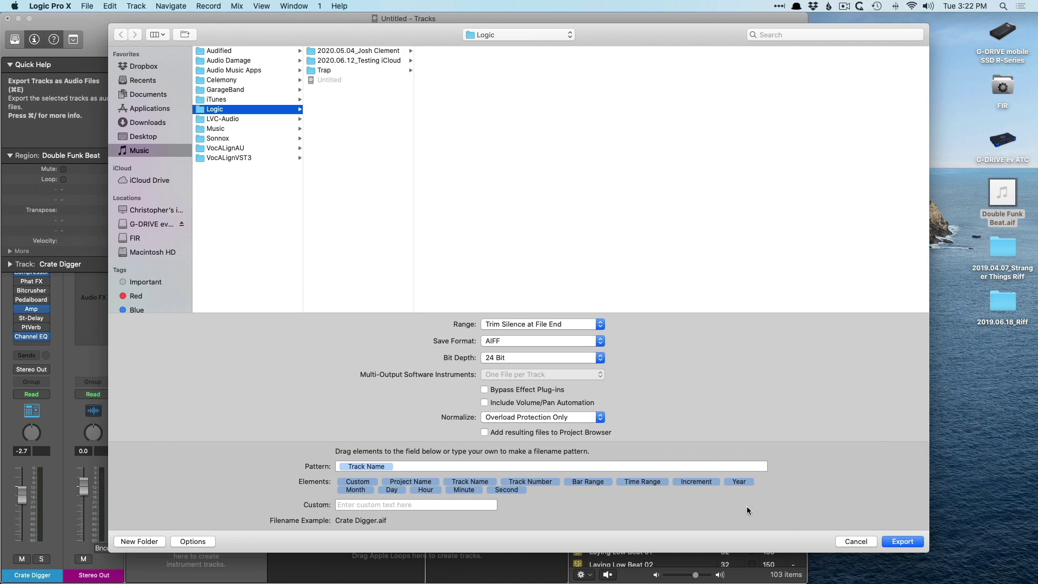
pyautogui.click(855, 543)
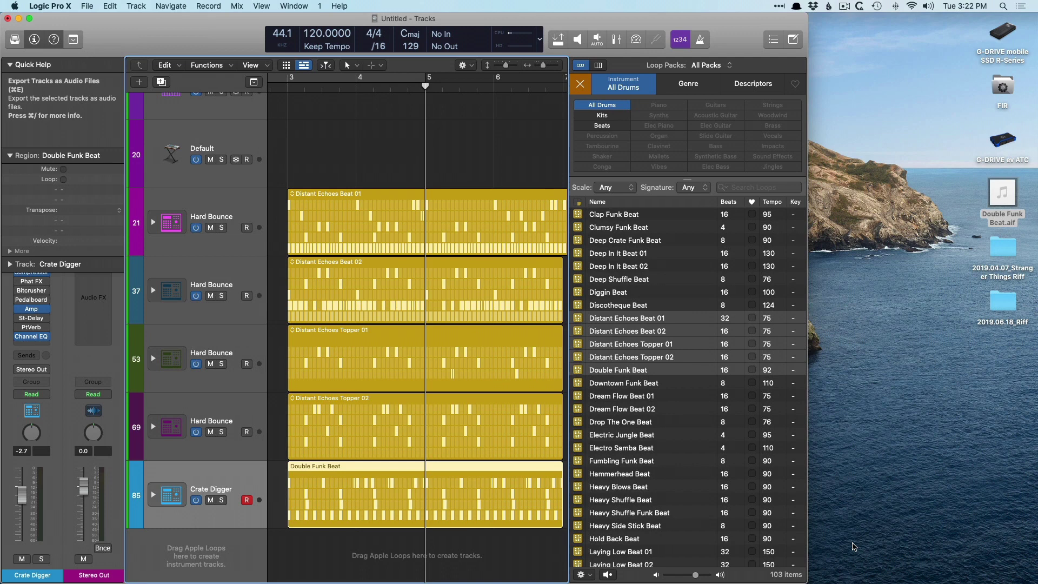